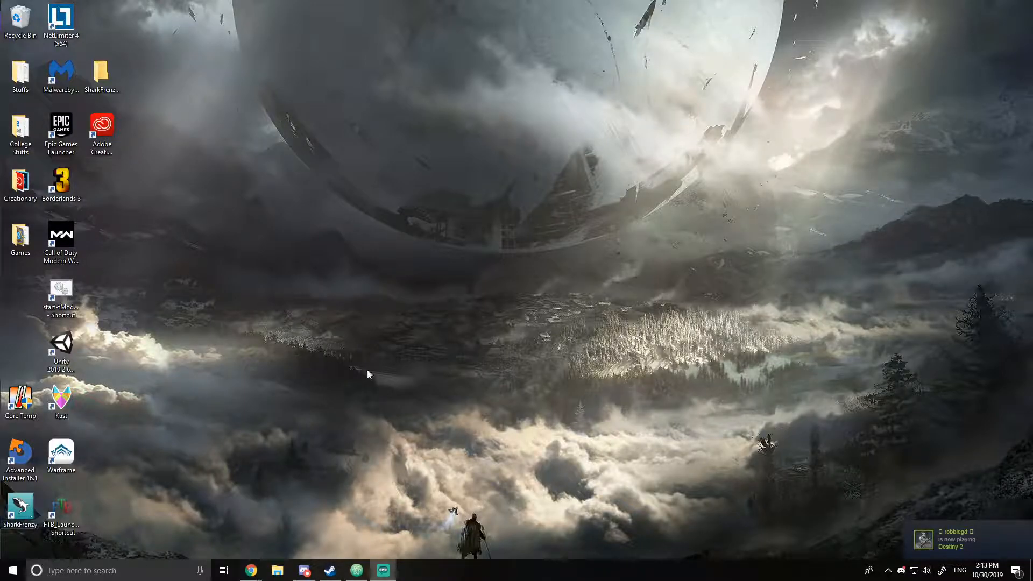
Open Chrome and go to the Discord Developer Portal's applications page at discordapp.com/developers
drag(1032, 33, 277, 191)
double_click(274, 194)
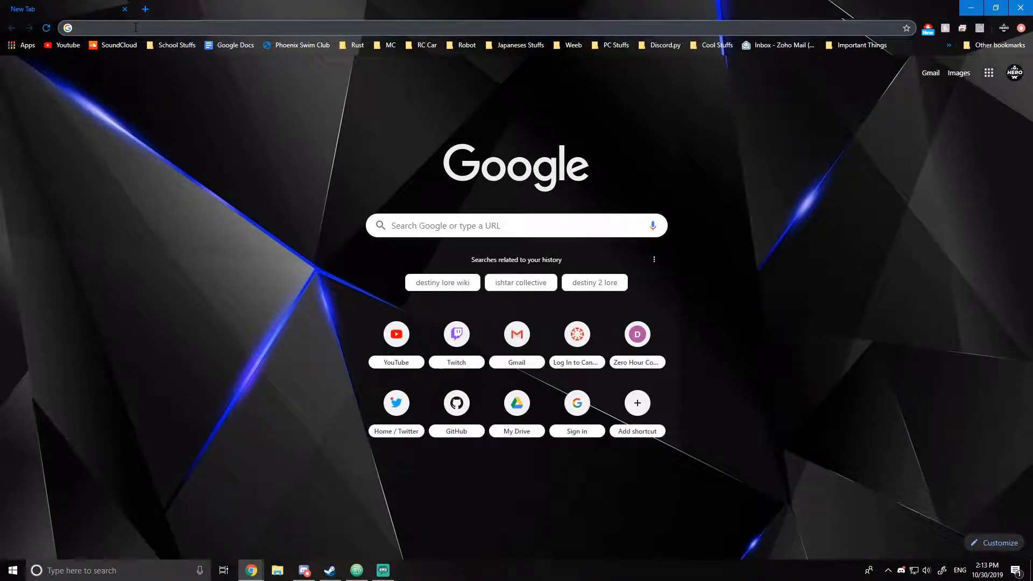
text(discordapp)
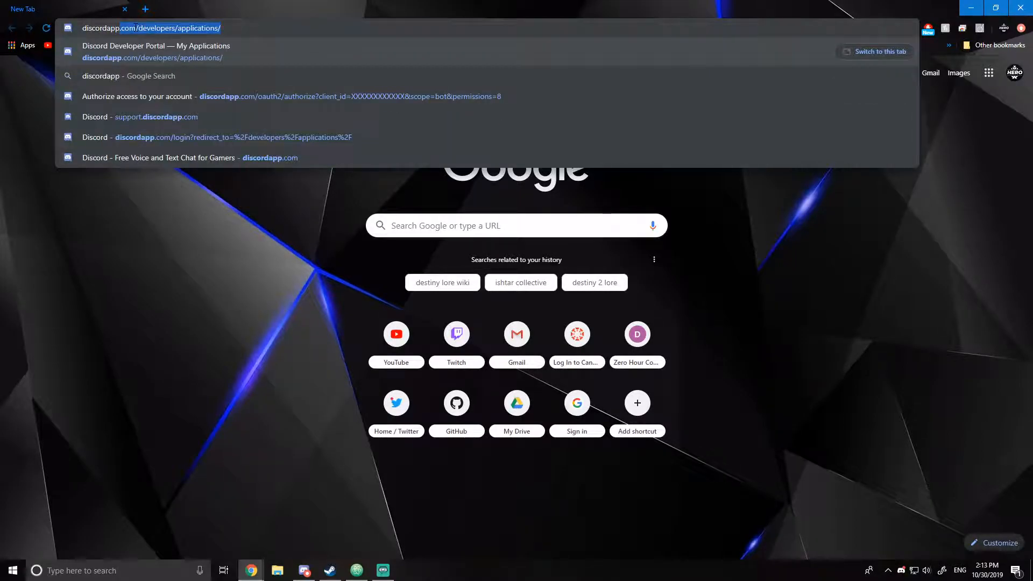
text(.com/)
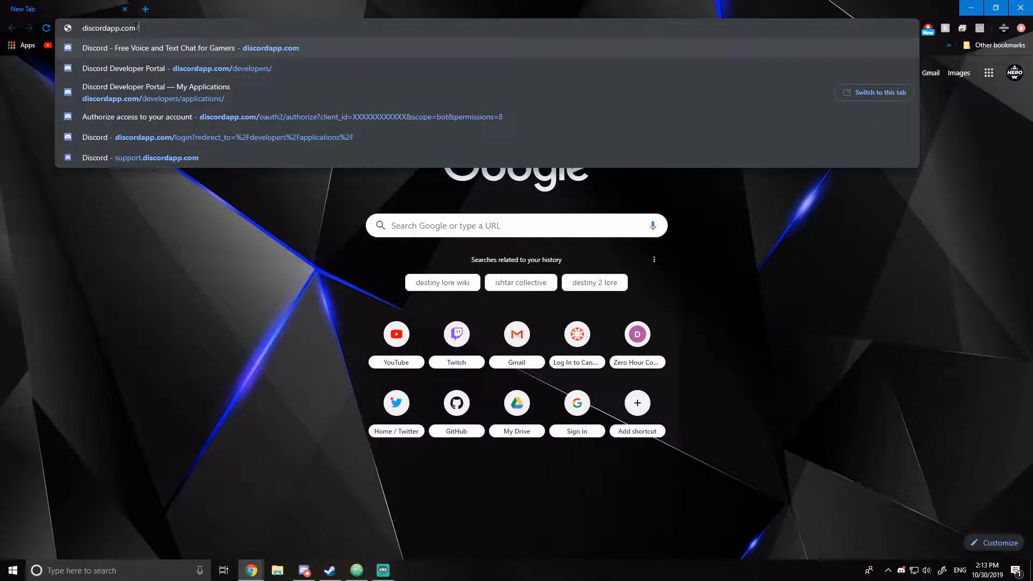
text(developers)
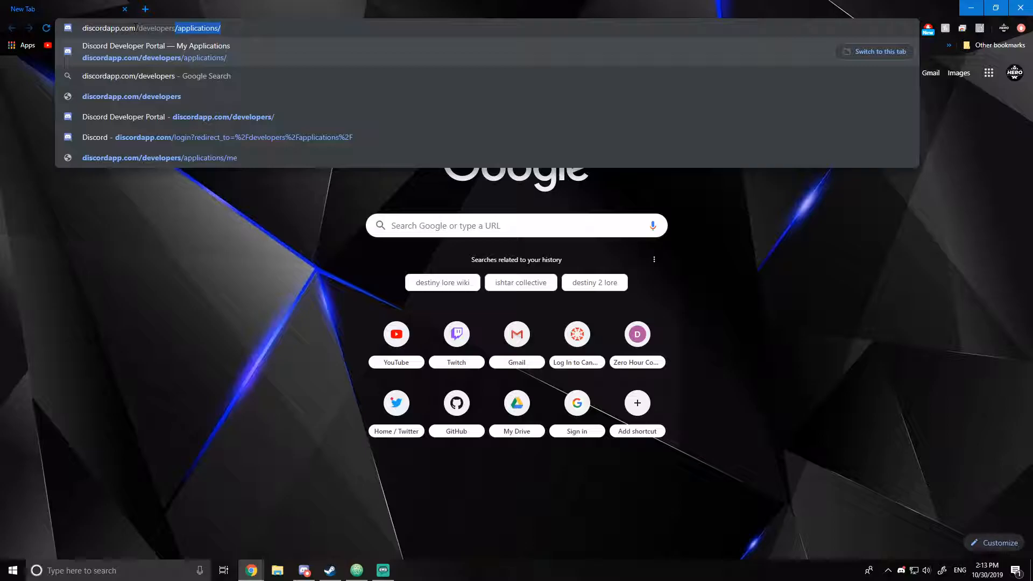
key(Return)
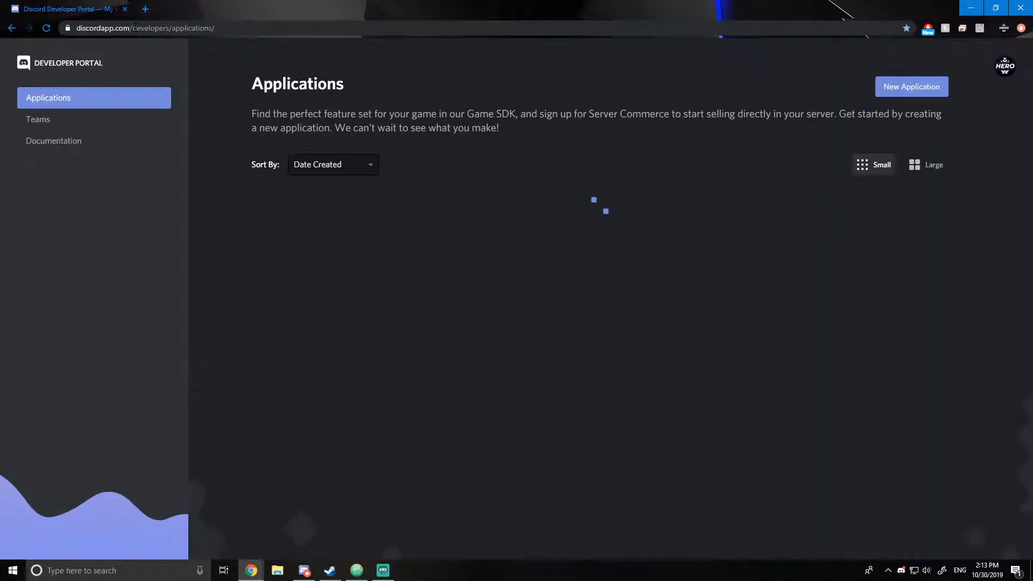
Examine the portal's web address and look through the existing personal and team applications
drag(217, 28, 171, 28)
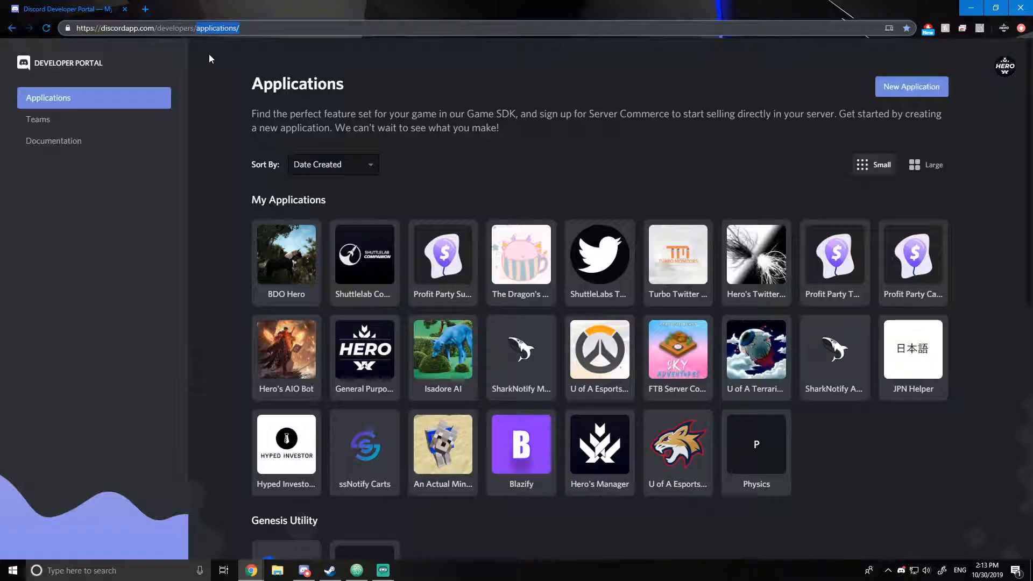
click(219, 64)
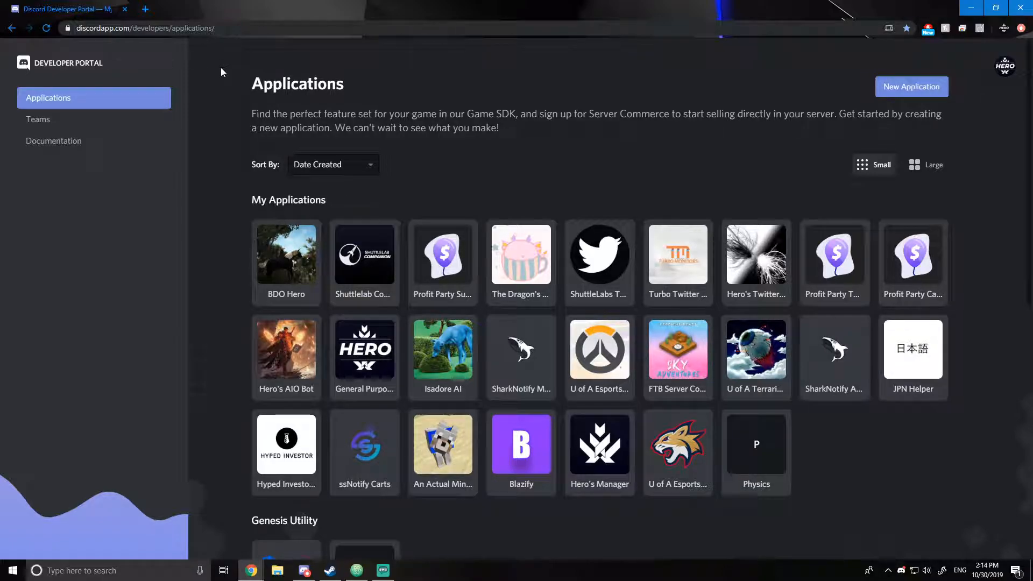
drag(169, 28, 77, 28)
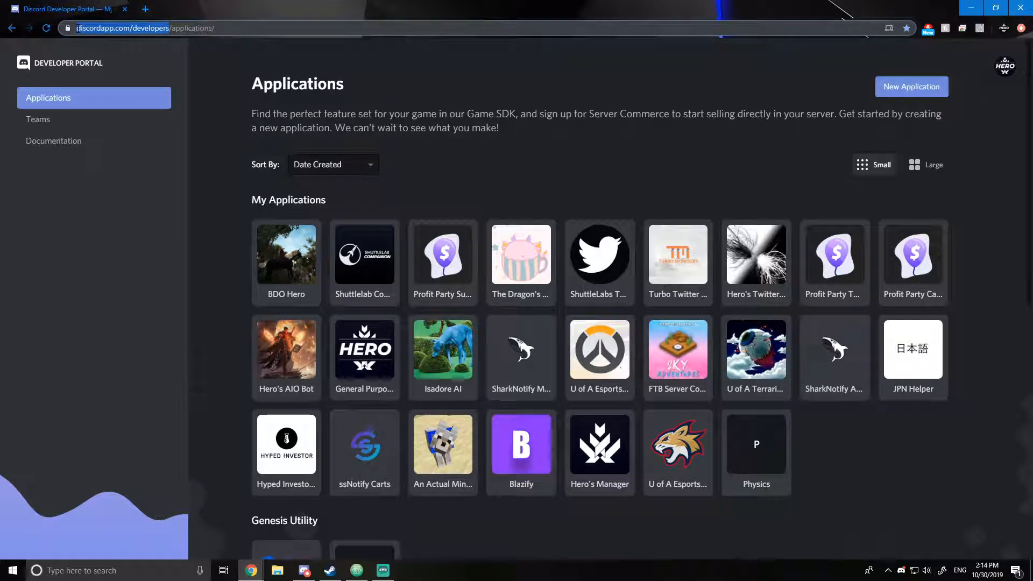
click(238, 69)
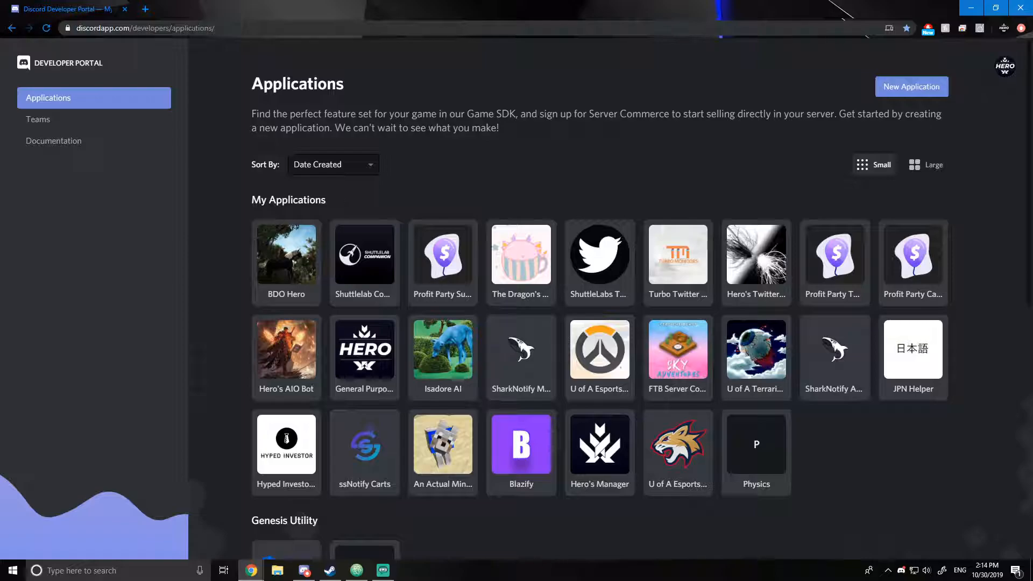
scroll(500, 153, down, 2)
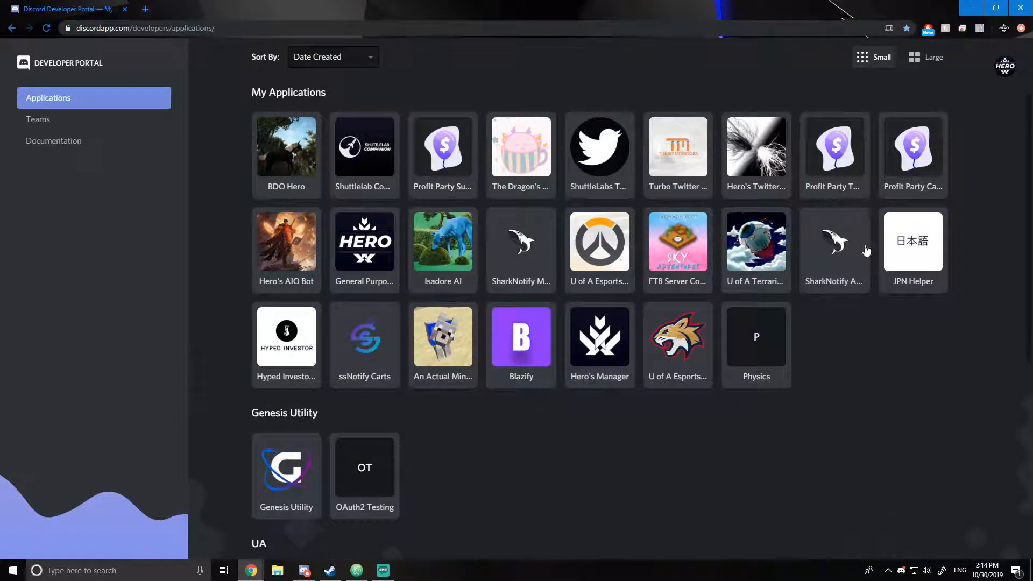
scroll(819, 383, up, 2)
scroll(829, 380, down, 8)
scroll(833, 379, up, 1)
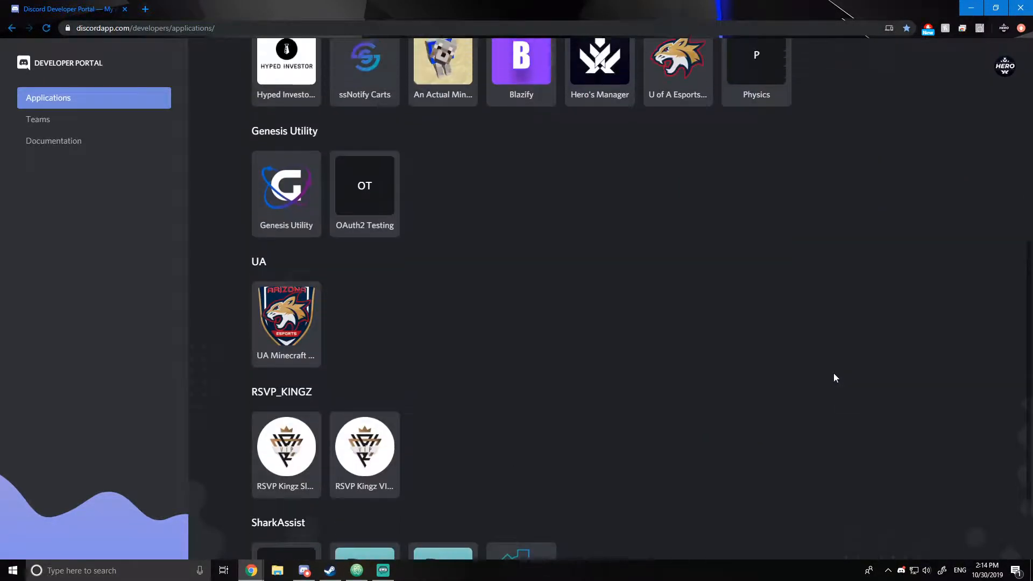
scroll(834, 374, up, 7)
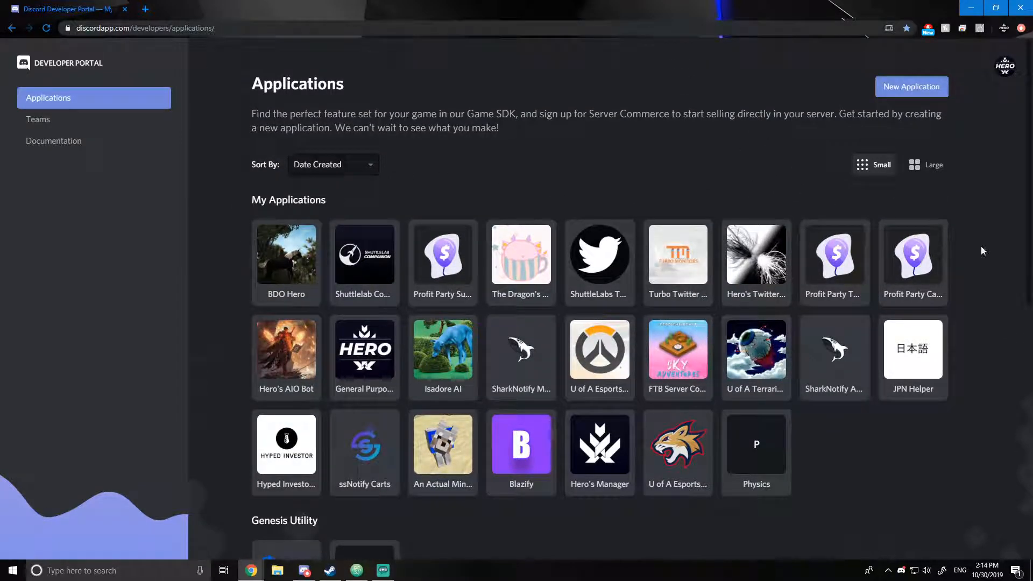
scroll(715, 281, down, 1)
scroll(715, 281, up, 1)
Look through the documentation's introduction and the list of teams, and return to the applications page
click(47, 139)
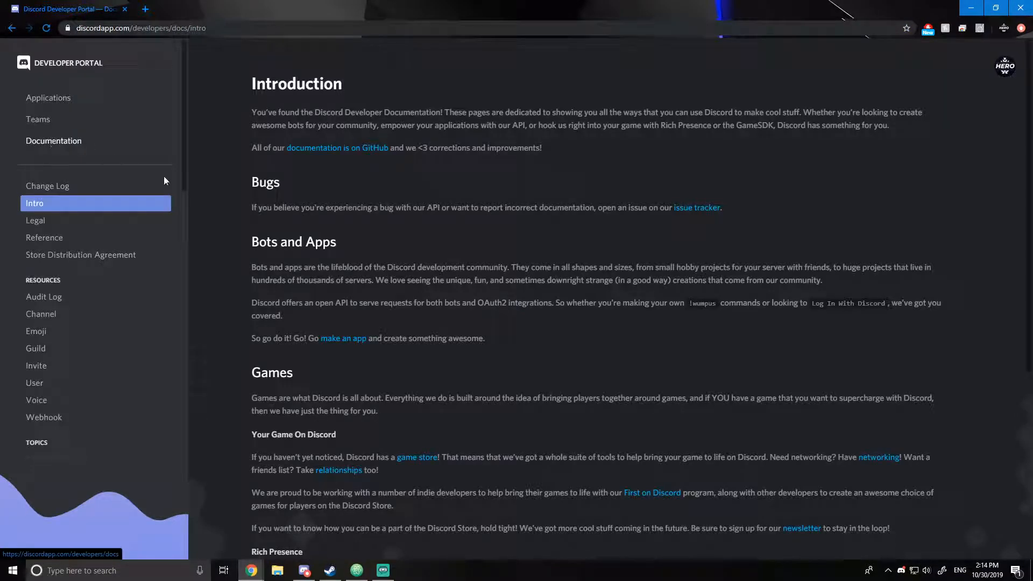
scroll(592, 301, down, 5)
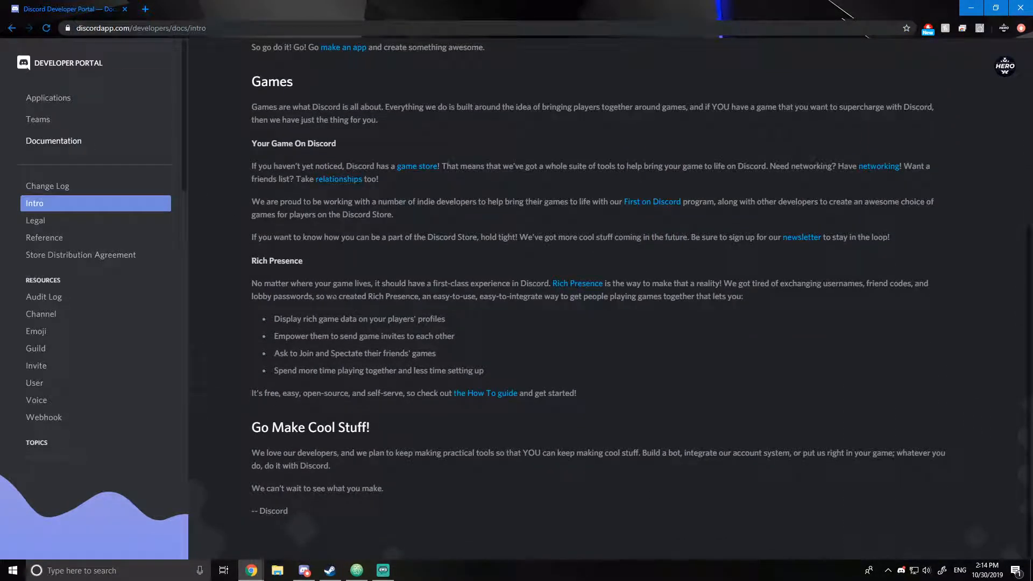
click(11, 28)
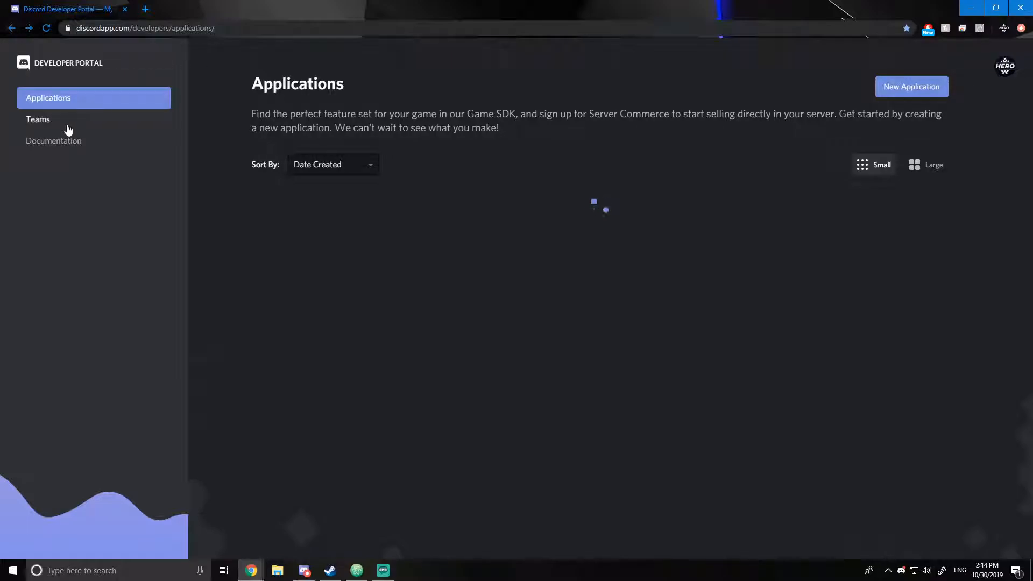
click(47, 123)
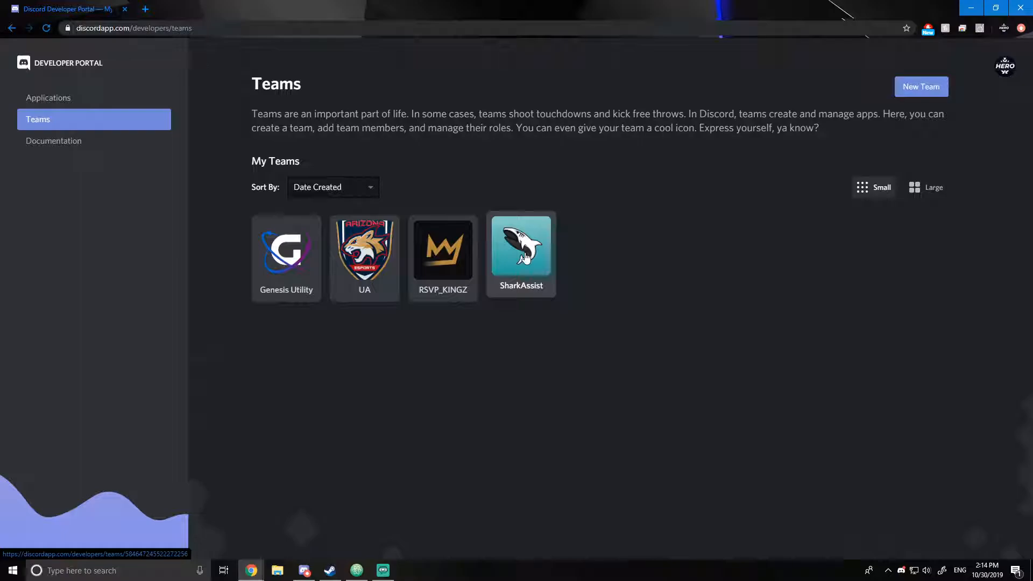
click(53, 97)
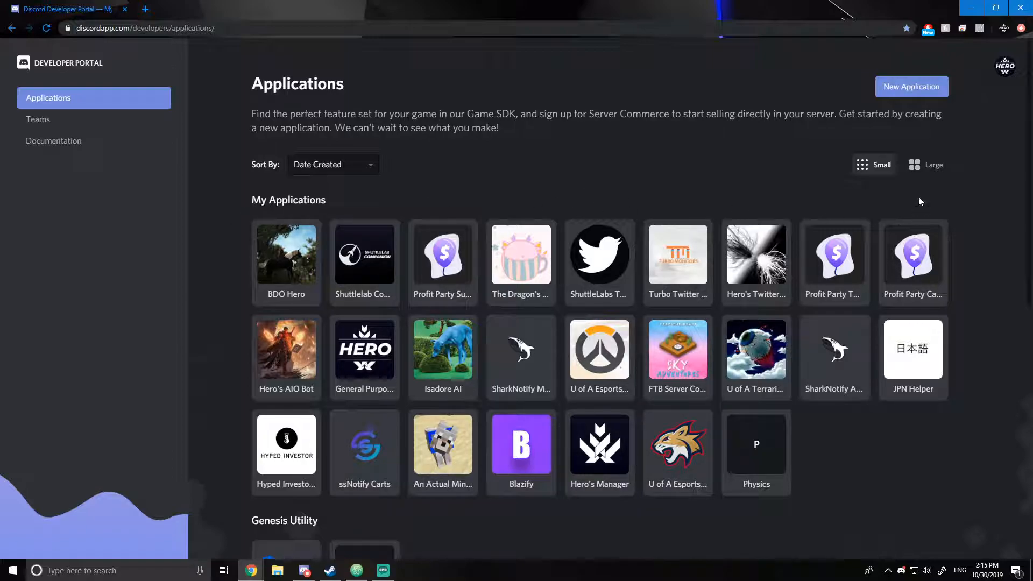
Try to create a new application named YoutubeTutorial under the Personal team
click(909, 89)
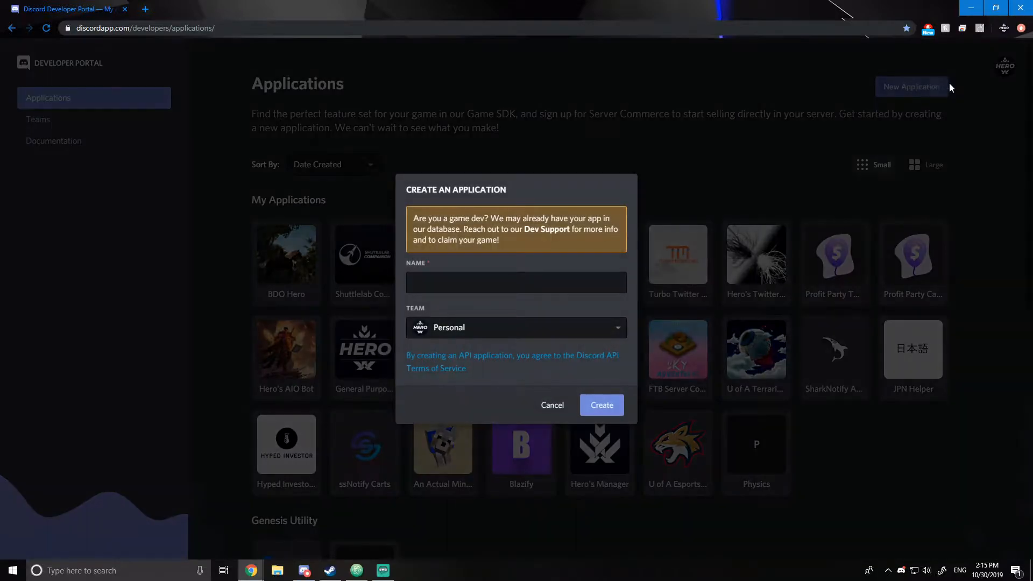
click(515, 283)
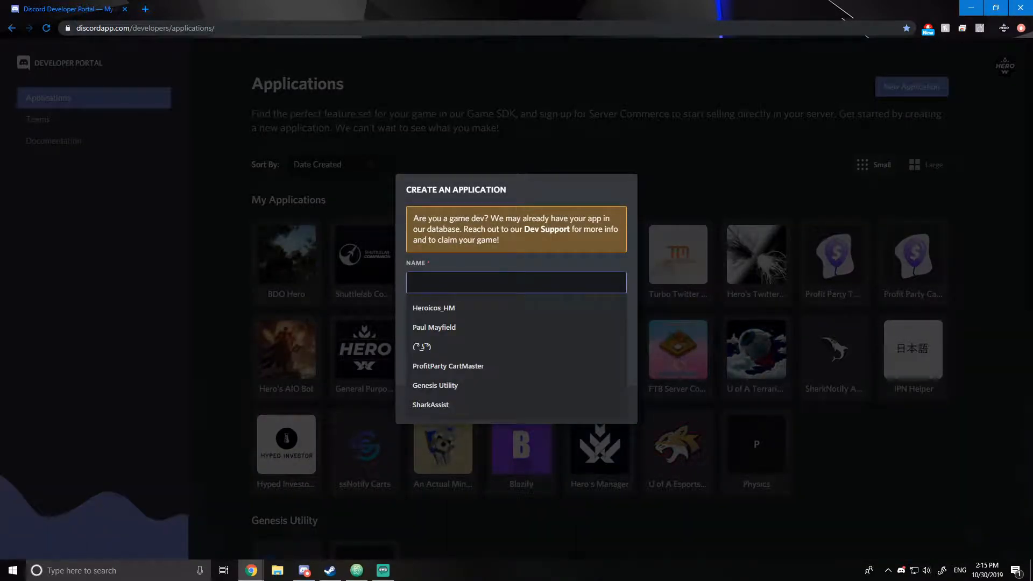
text(YoutubeTutorial)
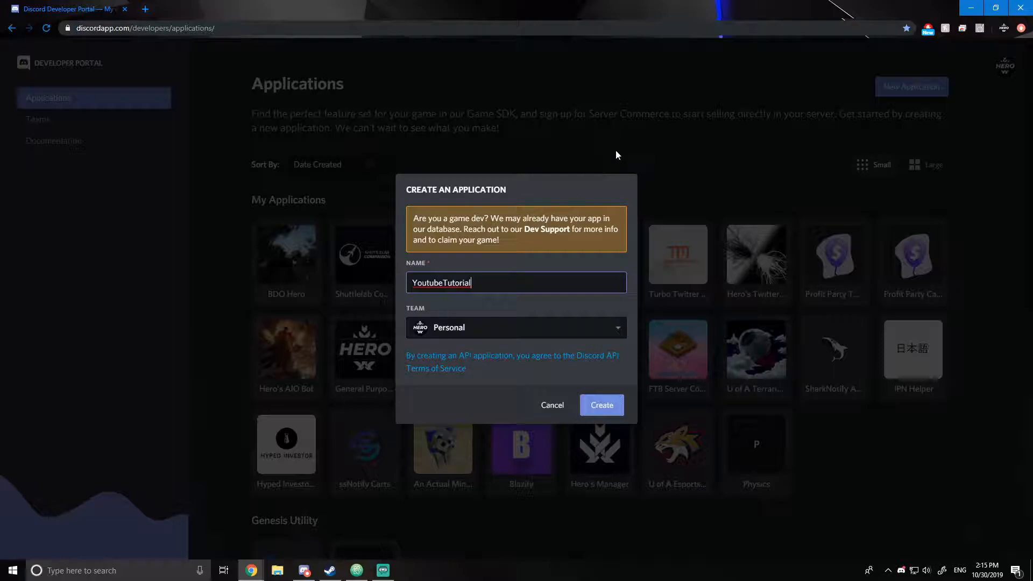
click(478, 327)
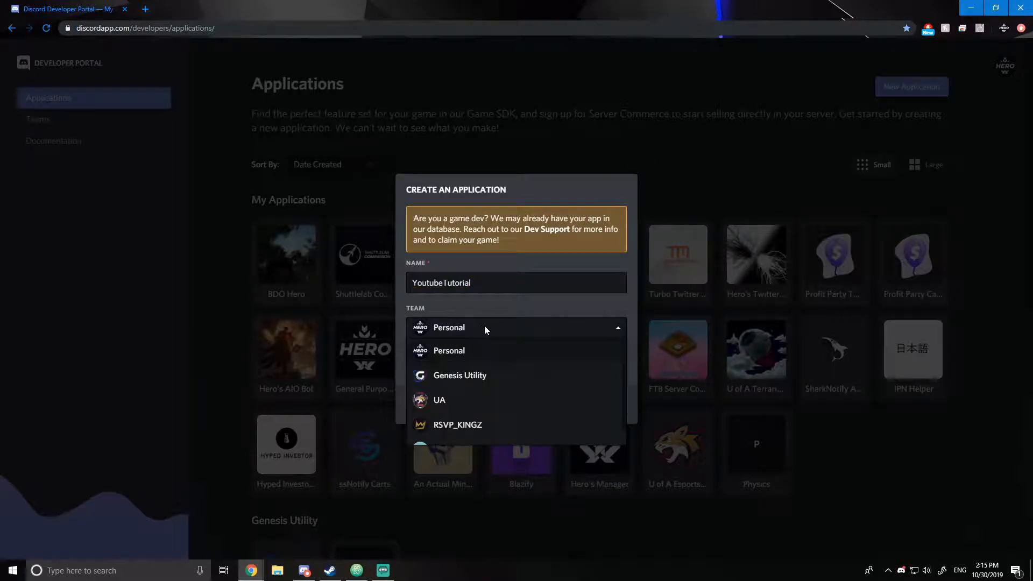
scroll(485, 387, down, 1)
scroll(478, 435, up, 1)
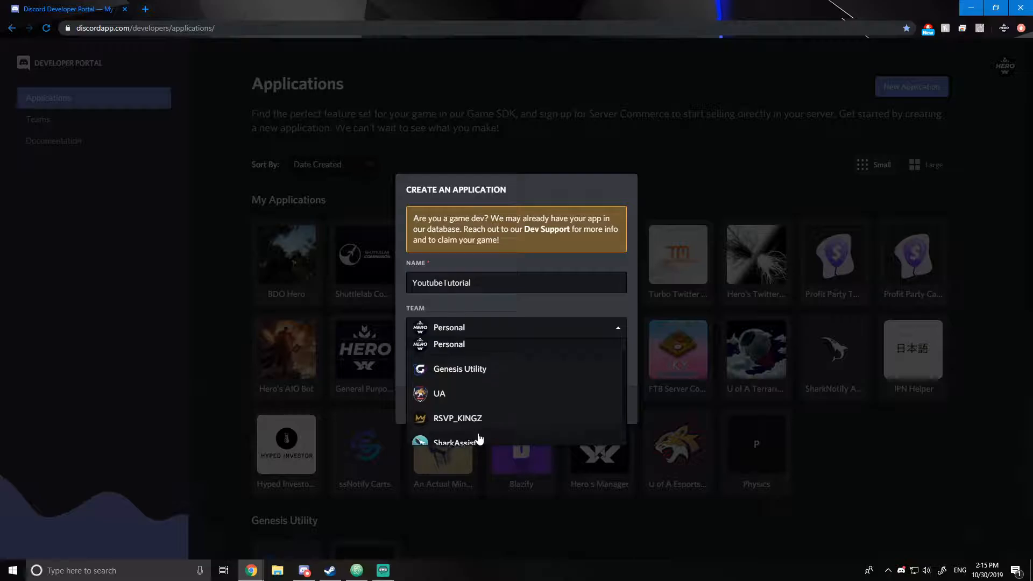
click(486, 332)
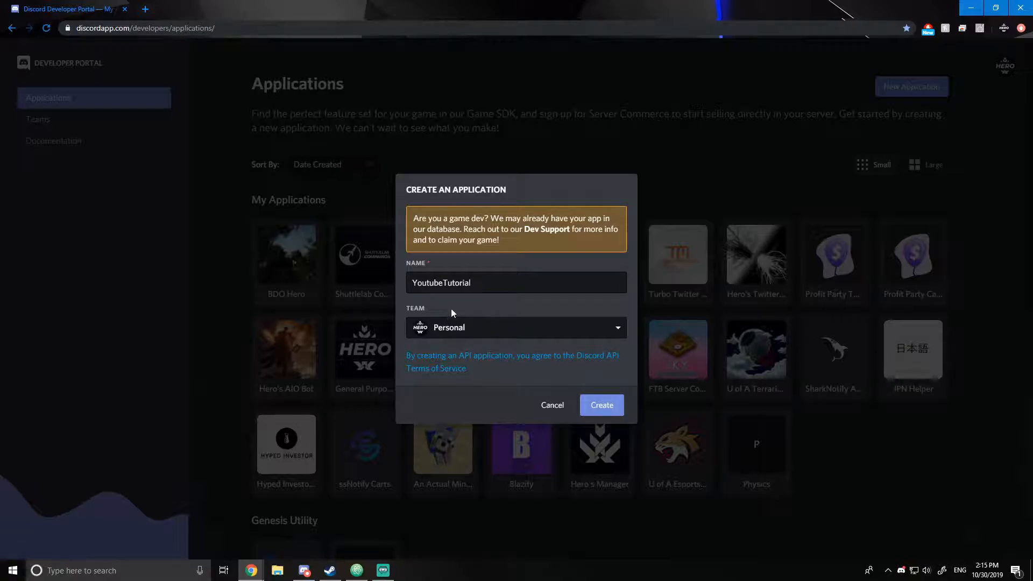
click(594, 406)
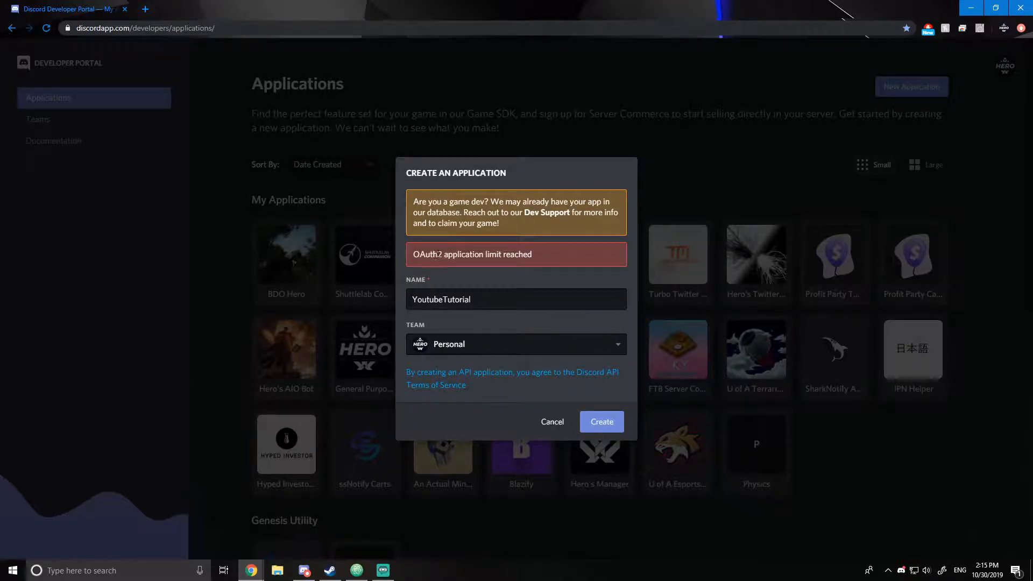
Check the error message and the available team choices, and cancel the application's creation
drag(532, 254, 416, 254)
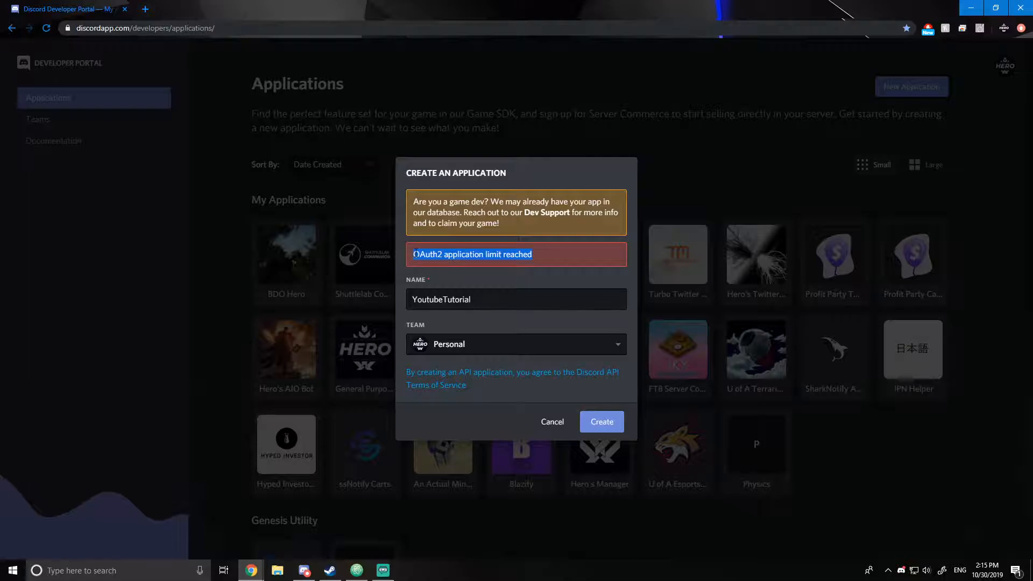
click(548, 278)
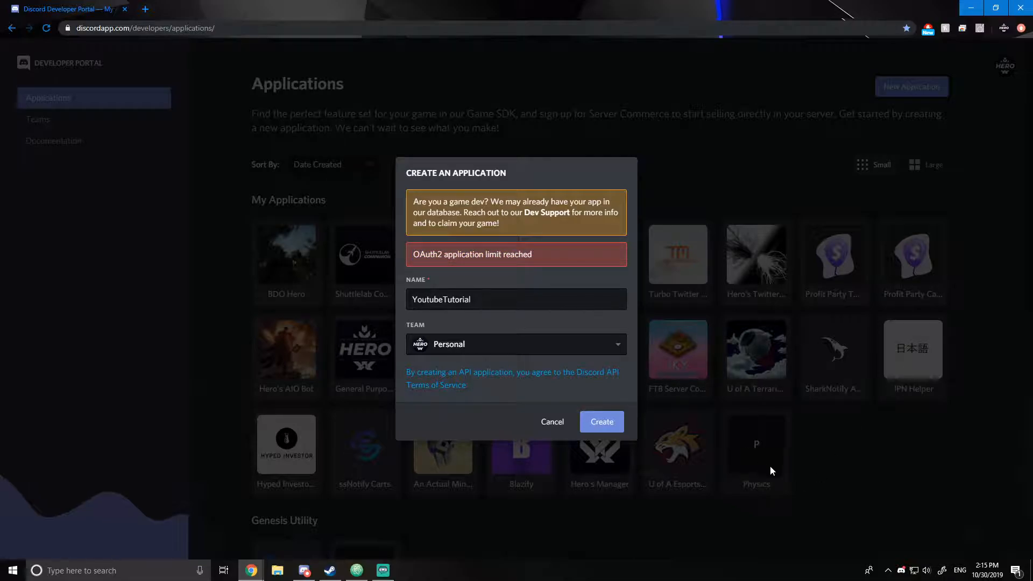
click(473, 348)
scroll(542, 427, down, 1)
scroll(603, 431, up, 1)
click(637, 362)
click(552, 423)
Create a new team named Personal2
click(88, 120)
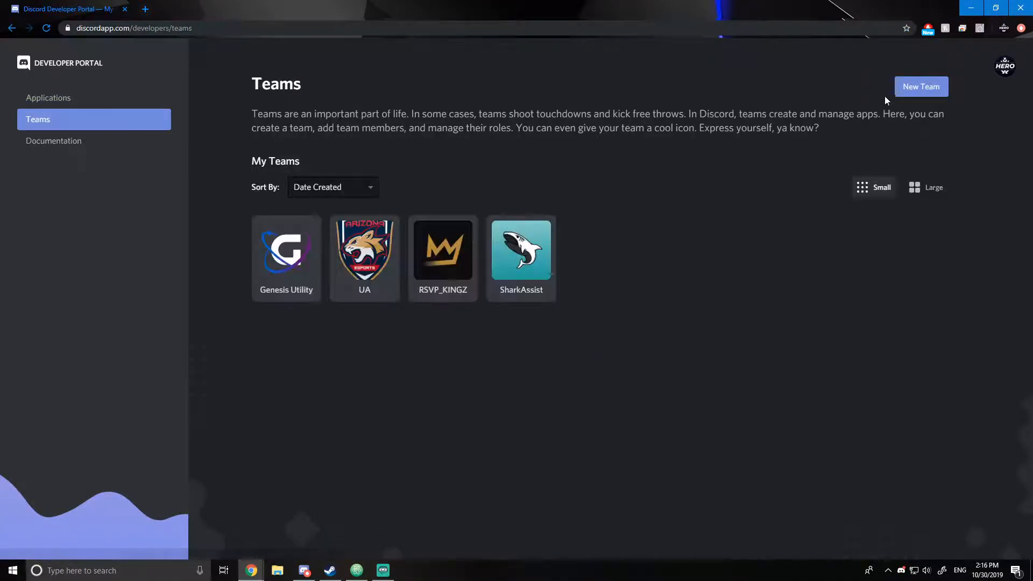
click(897, 92)
click(482, 295)
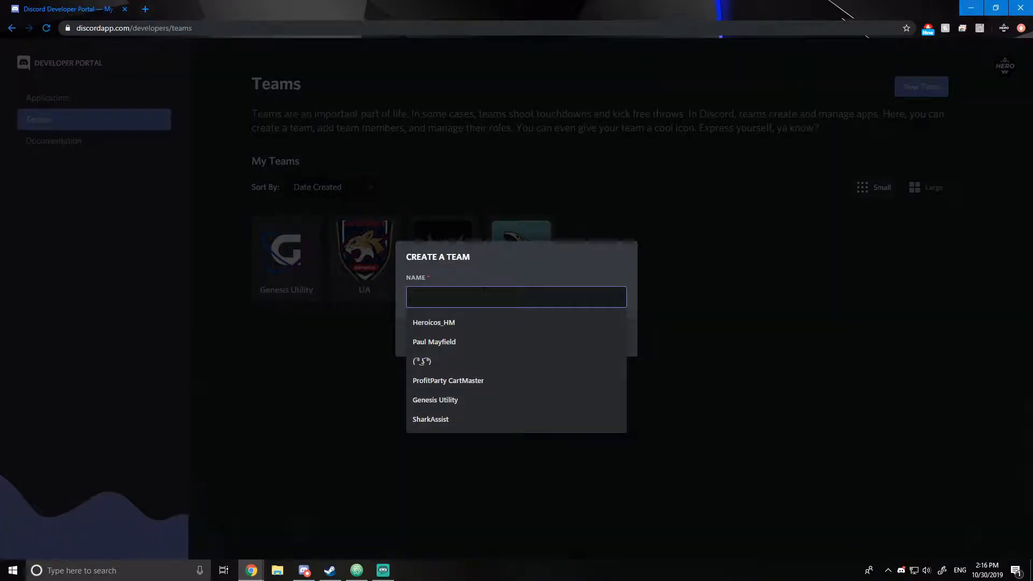
text(Pero)
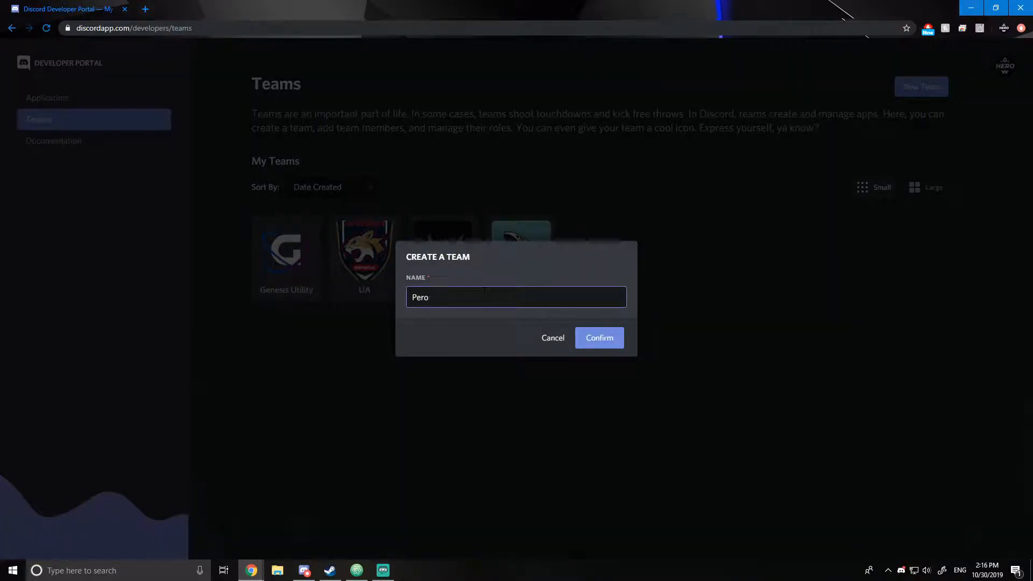
text(nsasonal2)
click(599, 338)
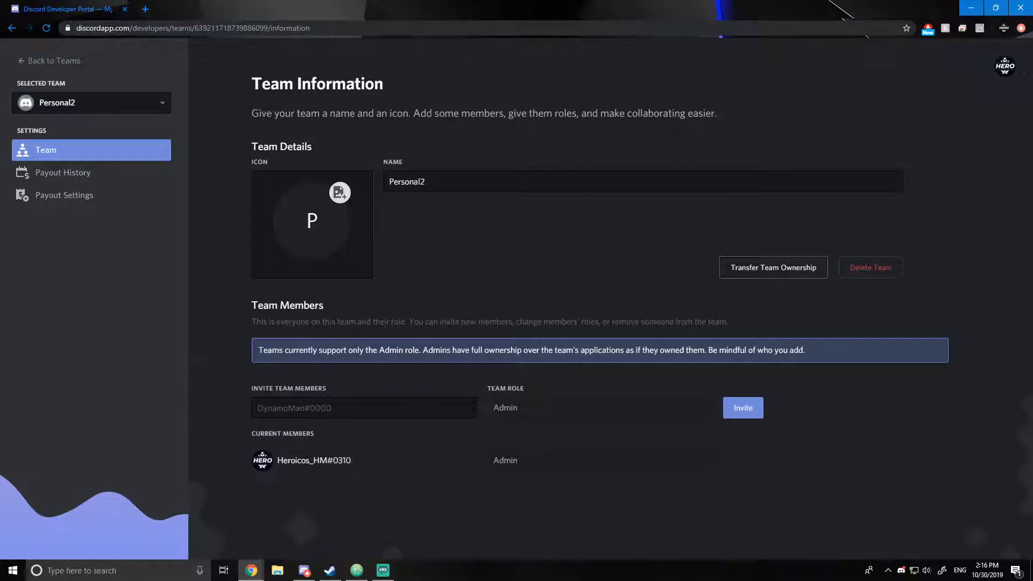
Create a new application named YoutuebTutorial under the Personal2 team
click(51, 61)
click(52, 100)
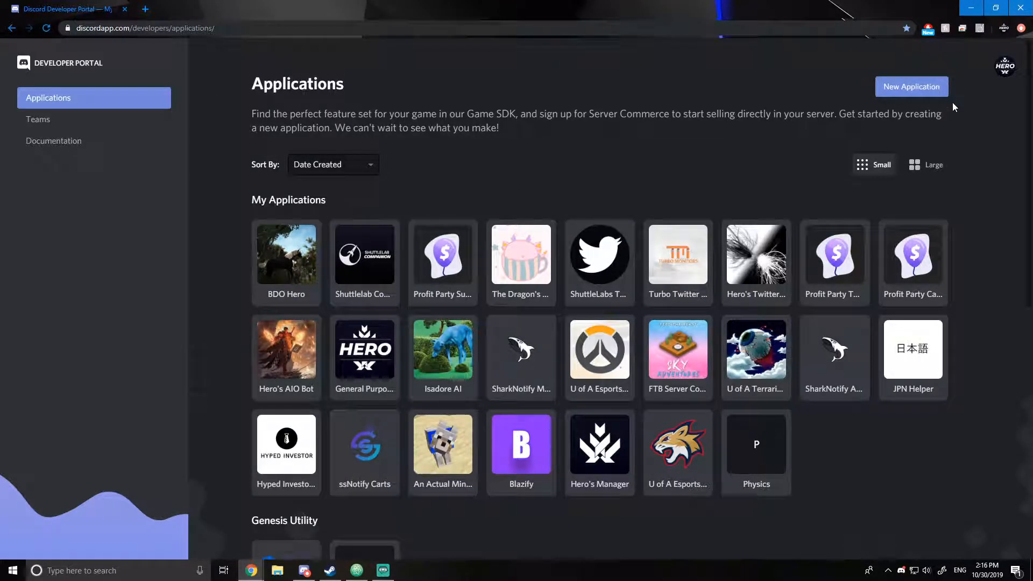
click(912, 87)
click(495, 283)
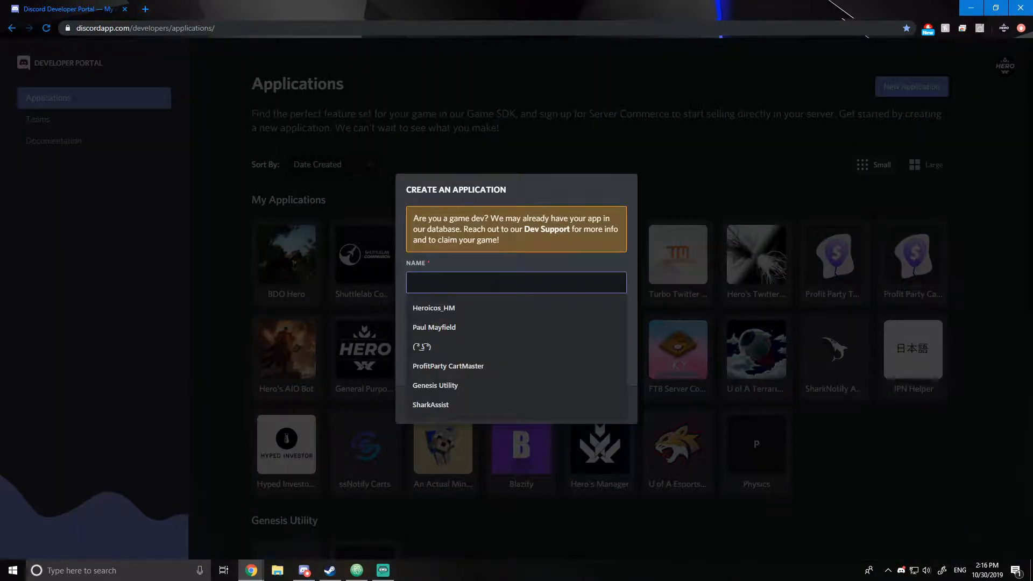
text(YoutuebTutorial)
click(516, 329)
scroll(501, 376, down, 2)
click(452, 430)
click(596, 405)
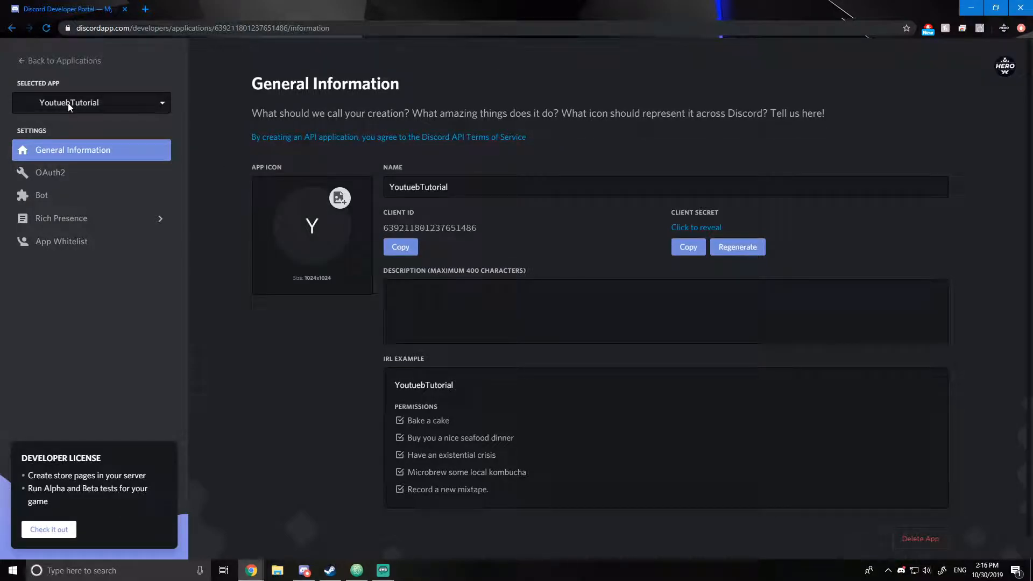
Correct the application's name to YoutubeTutorial and save the change
drag(411, 187, 420, 186)
text(be)
click(514, 211)
click(817, 536)
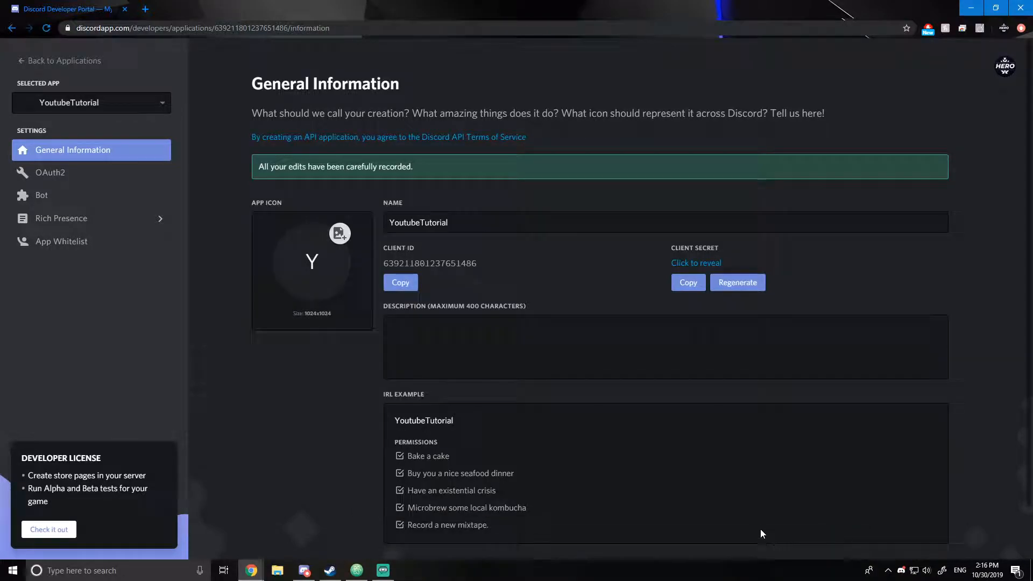
scroll(796, 524, down, 1)
click(565, 222)
key(BackSpace)
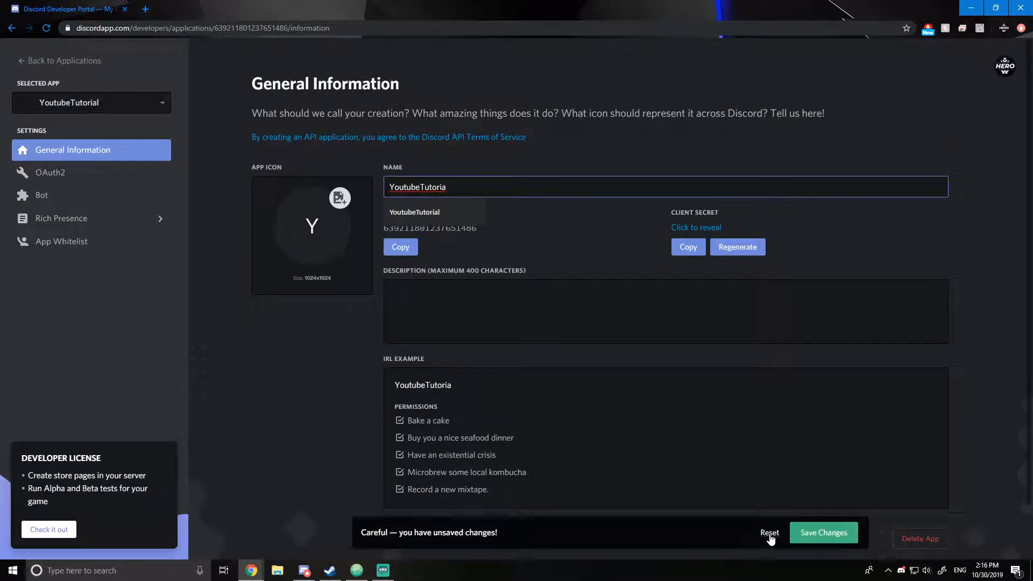
click(768, 534)
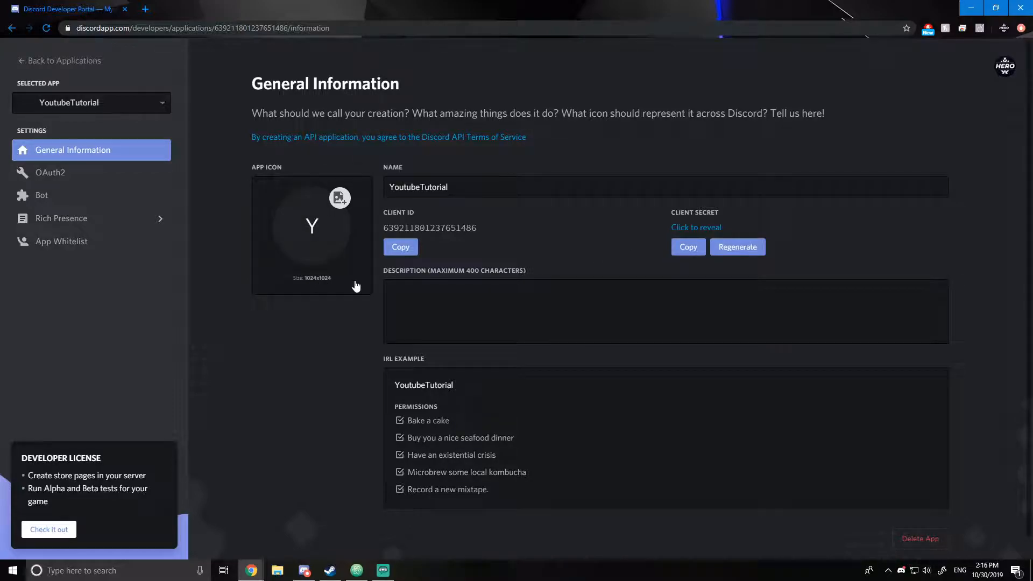
Reveal the application's client secret and examine it together with the client ID
click(687, 249)
click(725, 250)
click(599, 334)
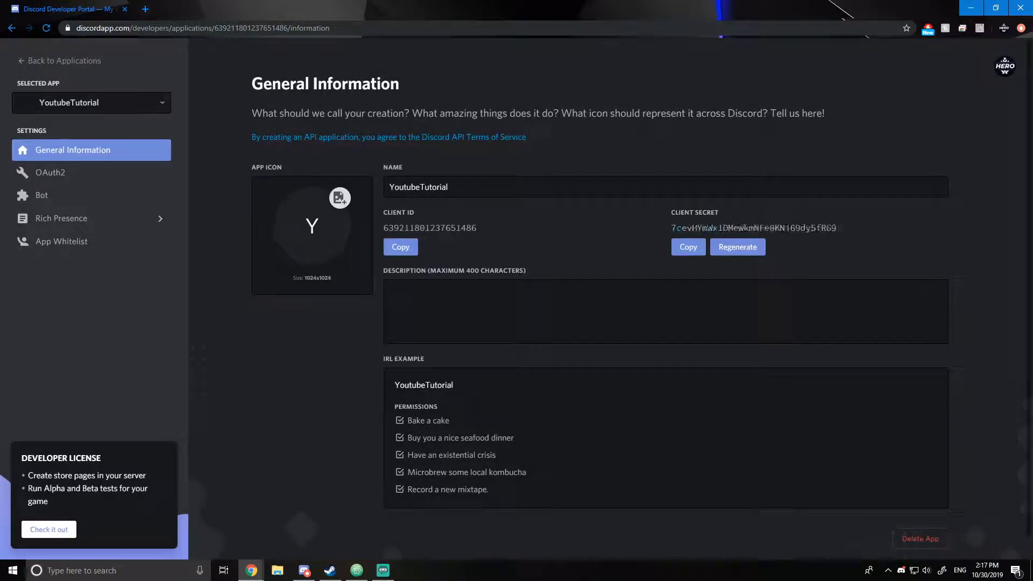
drag(651, 225, 737, 240)
mouse_move(479, 228)
mouse_down()
mouse_move(405, 228)
mouse_move(477, 226)
mouse_up()
click(383, 230)
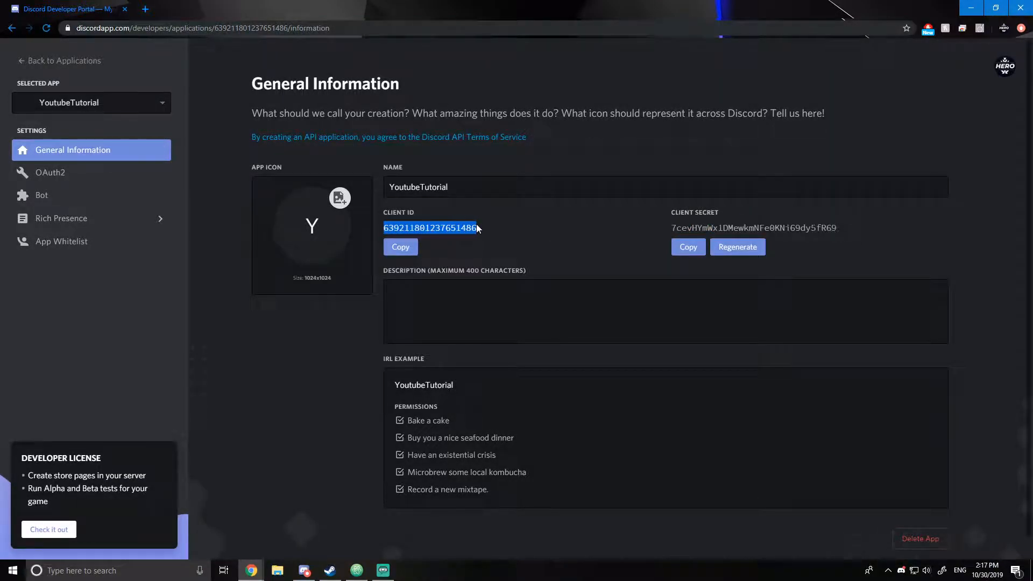
drag(656, 232, 837, 228)
click(838, 228)
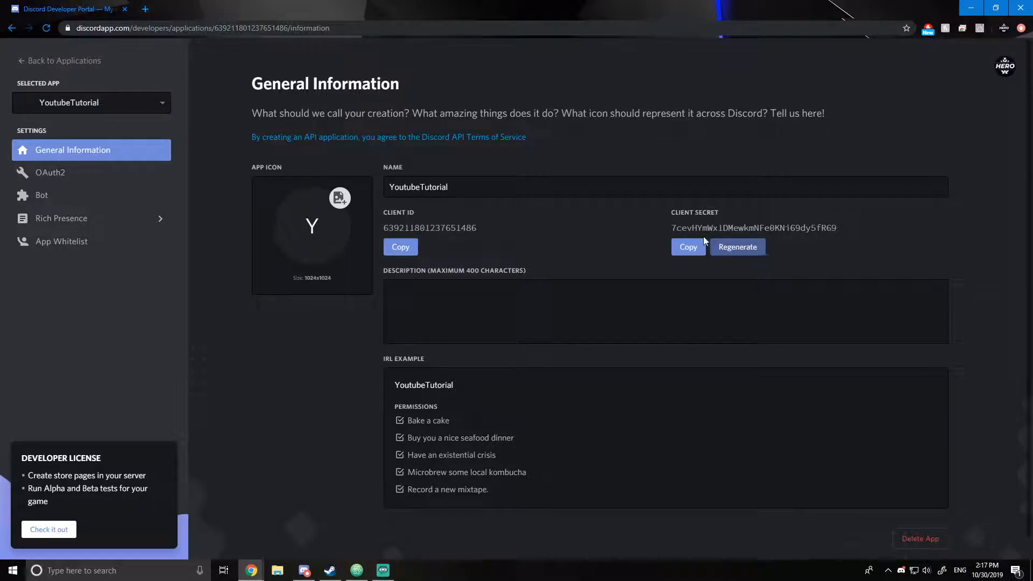
drag(670, 227, 852, 237)
click(852, 232)
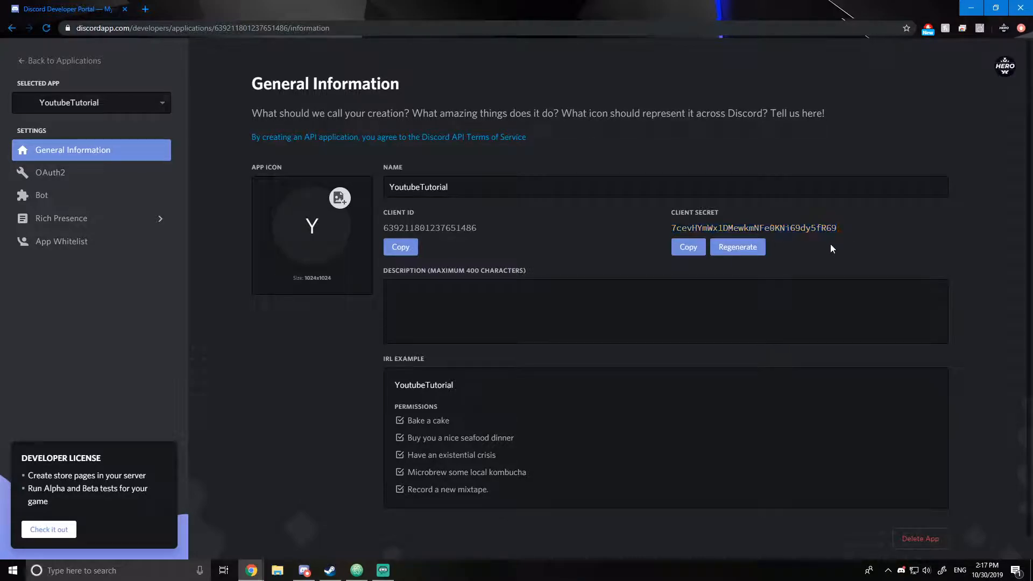
Regenerate the YoutubeTutorial application's client secret and highlight the new value
click(735, 250)
click(614, 333)
drag(662, 261, 879, 266)
click(858, 262)
drag(667, 262, 861, 263)
click(877, 266)
drag(667, 262, 872, 265)
click(888, 277)
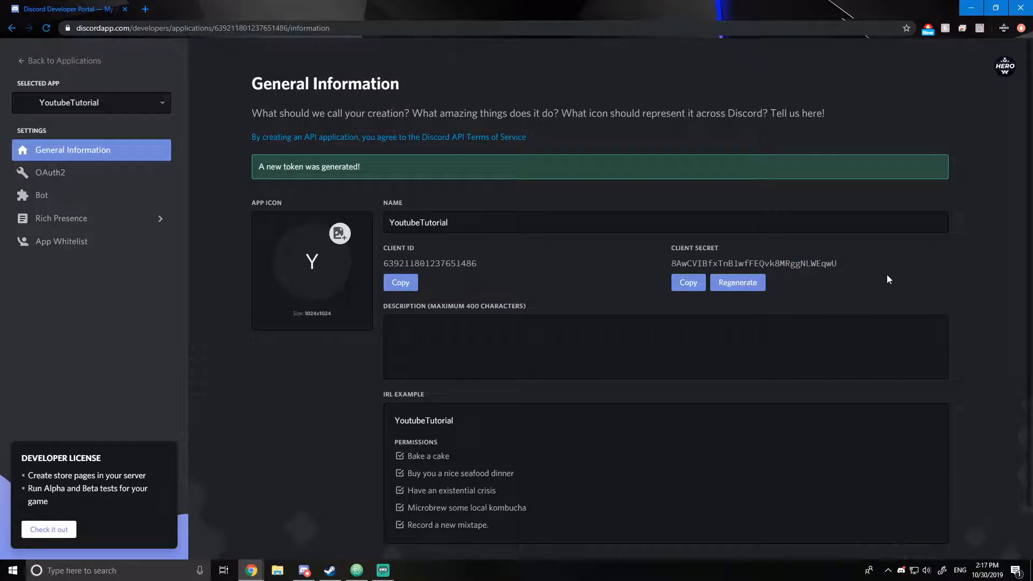
Look over the Bot settings page and check the application's name in its general information
click(43, 200)
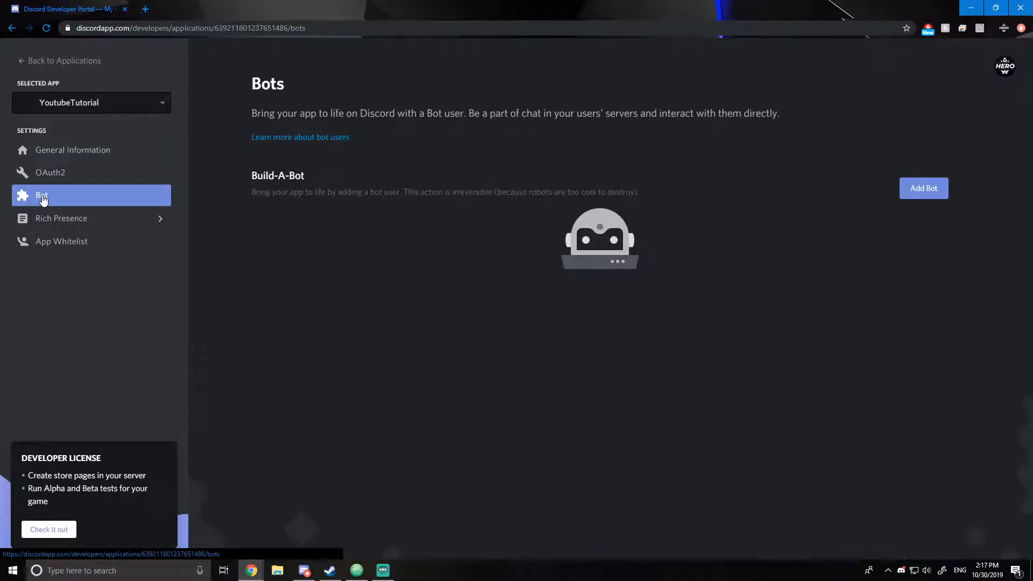
click(34, 152)
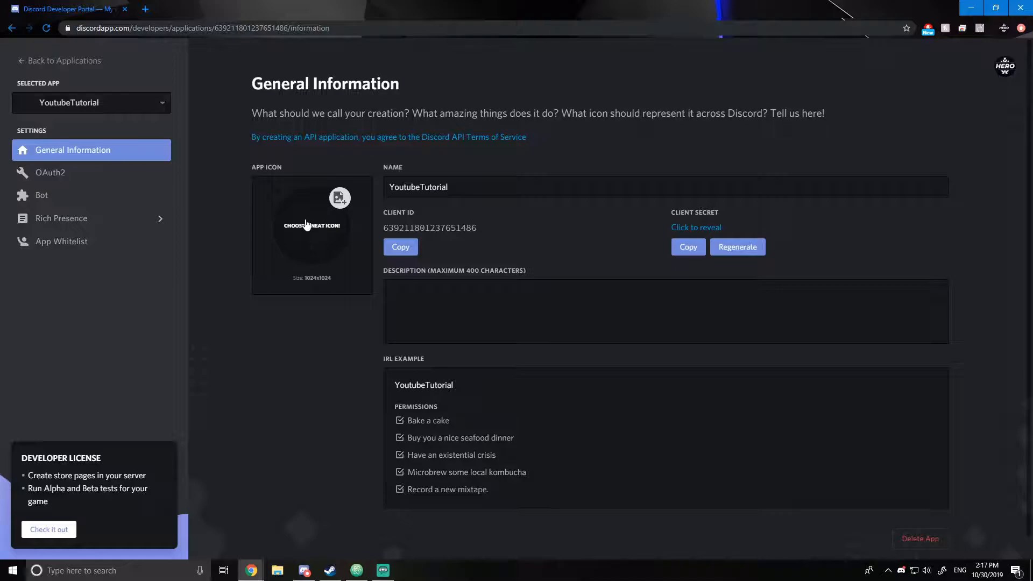
drag(451, 188, 379, 200)
click(379, 201)
click(43, 197)
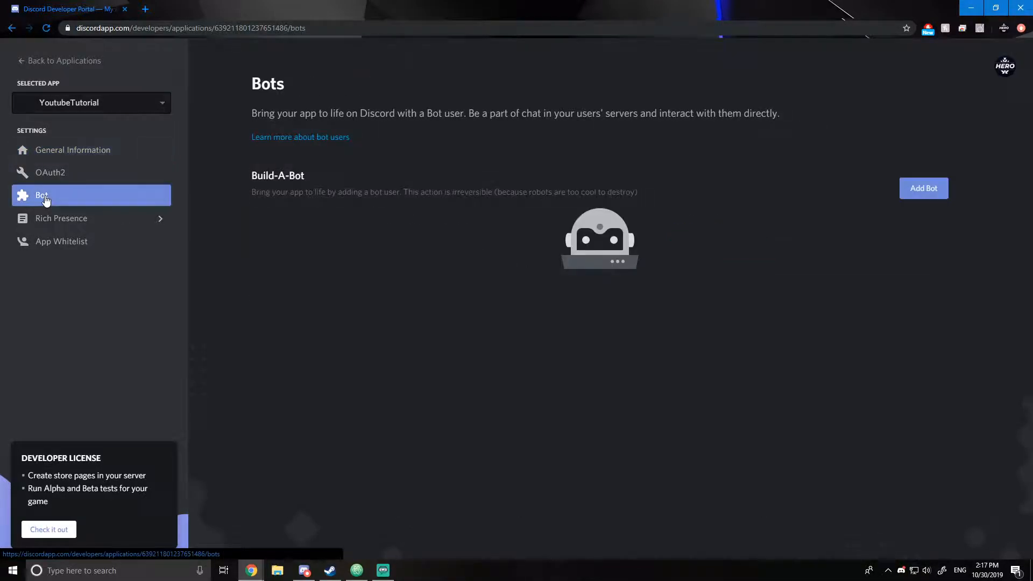
click(50, 151)
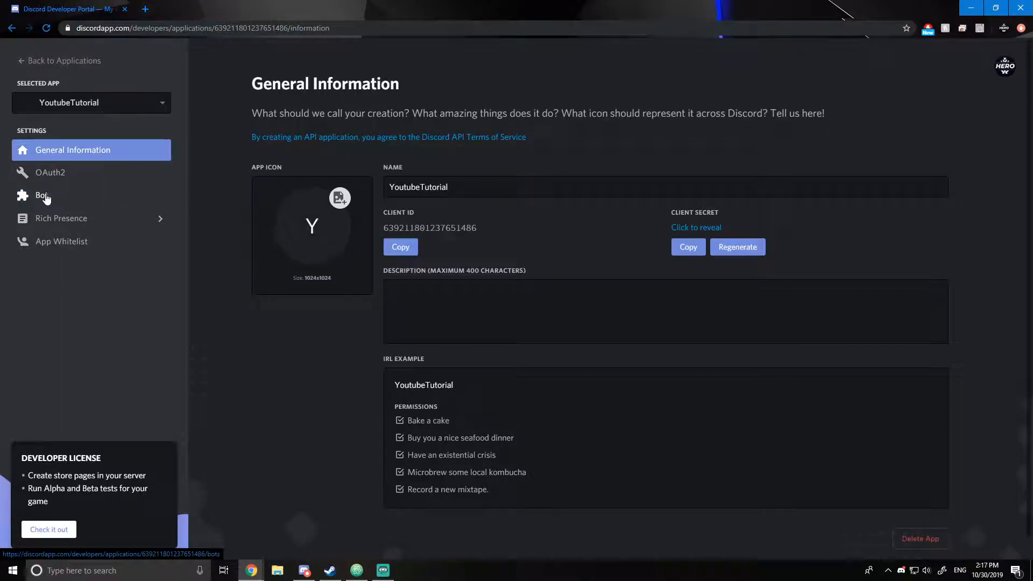
Add a bot user to the YoutubeTutorial application, confirm the irrevocable action, and look through the bot's settings
click(46, 199)
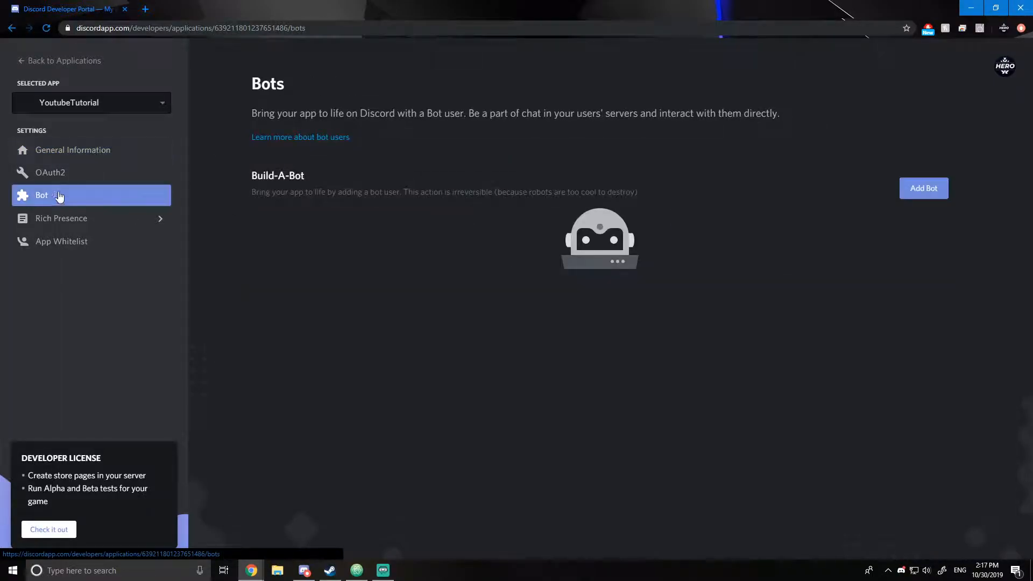
click(922, 189)
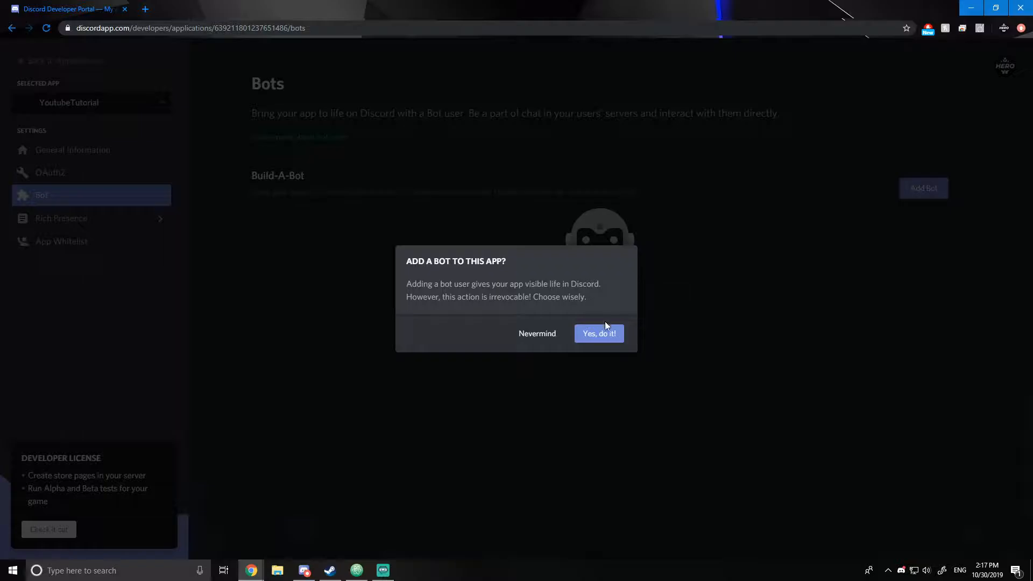
click(594, 333)
scroll(568, 319, down, 2)
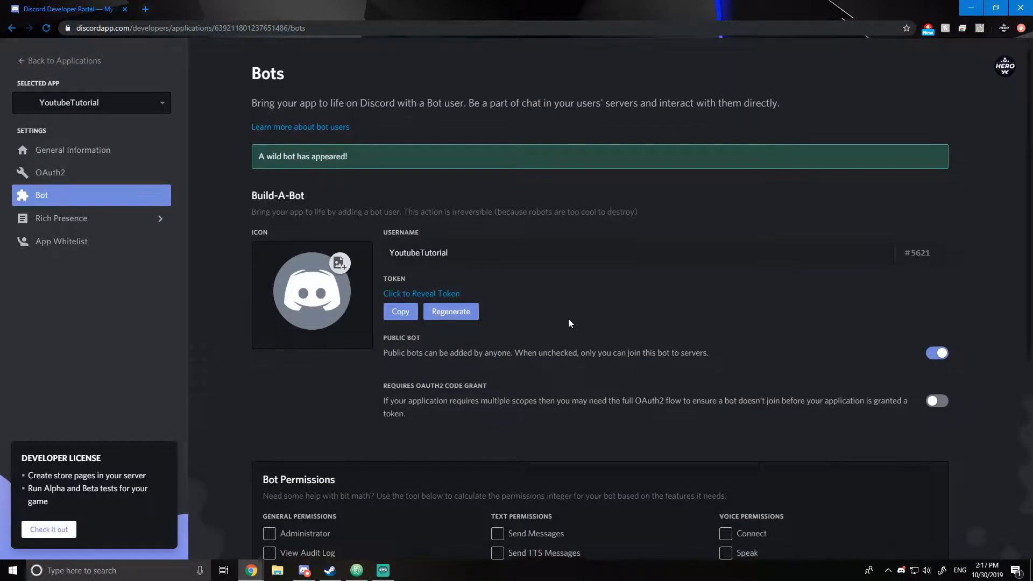
scroll(574, 324, down, 4)
scroll(634, 388, up, 7)
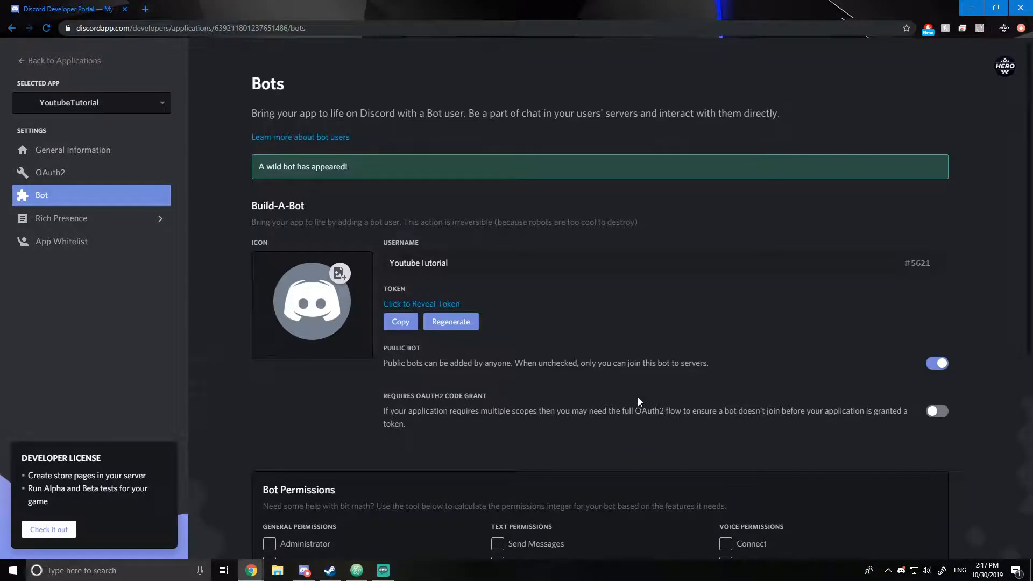
Compare the bot's username with the application's name in the general information
drag(476, 266, 394, 265)
click(483, 277)
drag(475, 266, 388, 264)
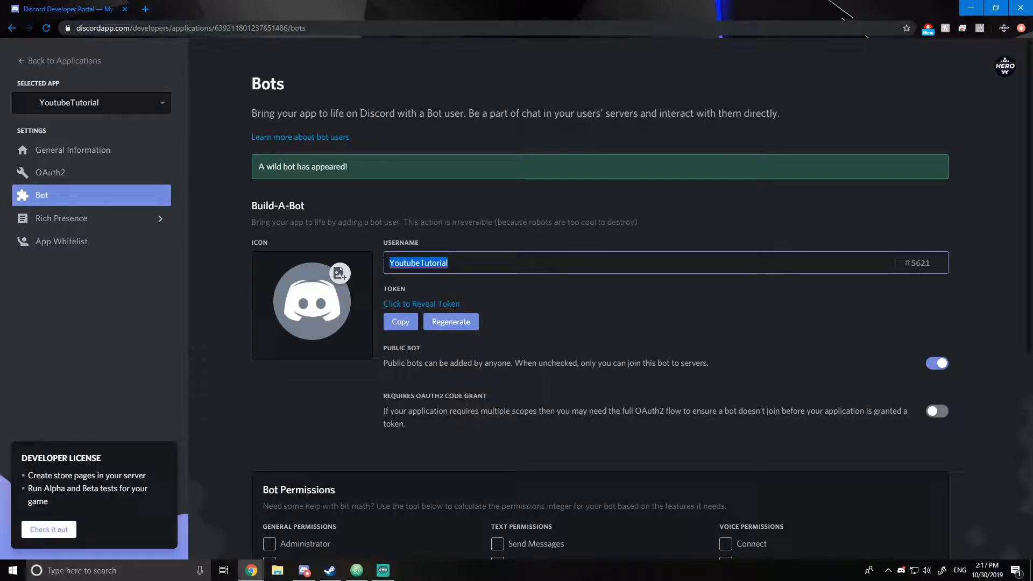
drag(476, 264, 388, 264)
click(484, 263)
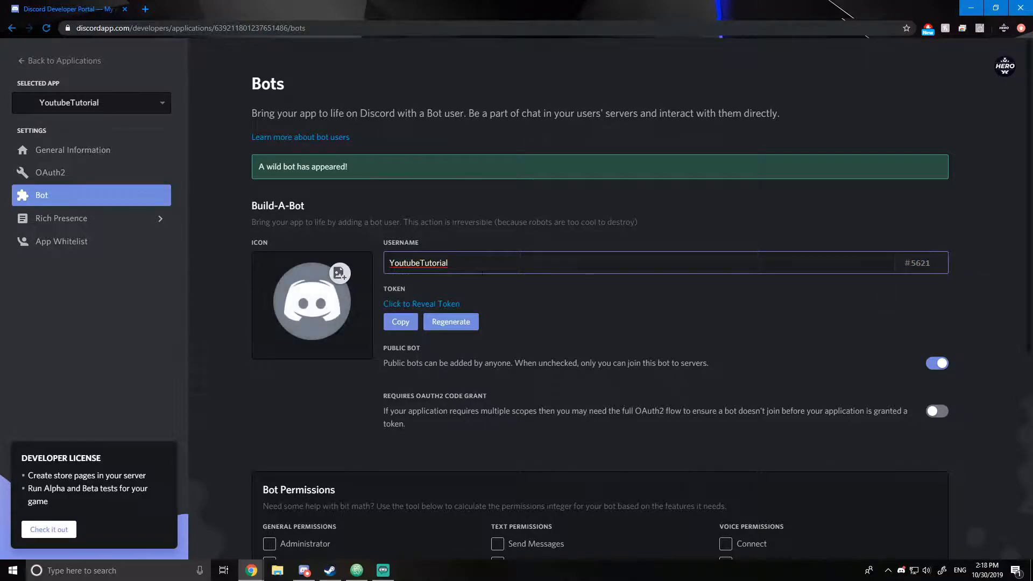
click(471, 289)
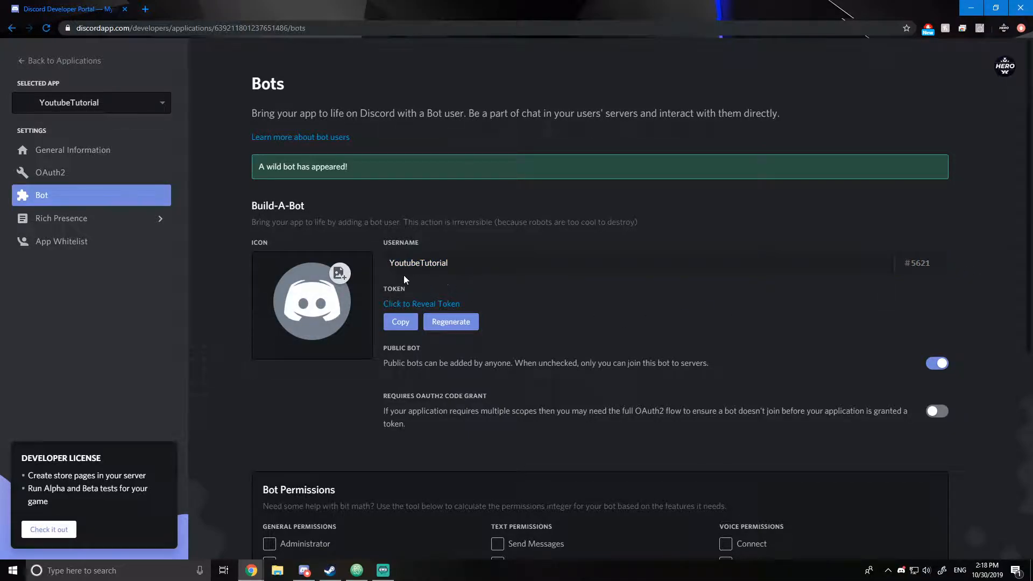
click(75, 153)
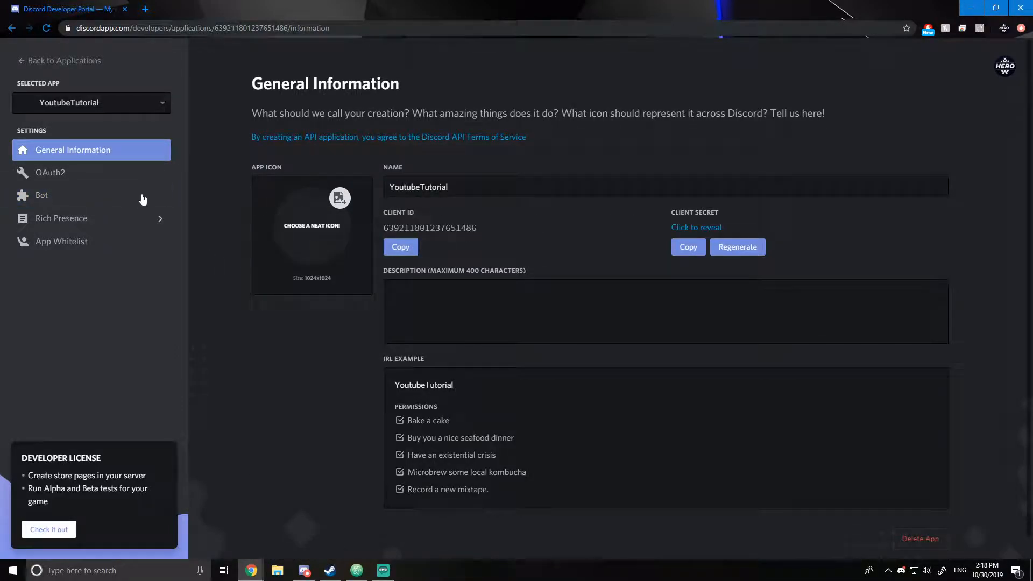
click(85, 196)
click(467, 232)
drag(466, 231, 494, 253)
click(494, 254)
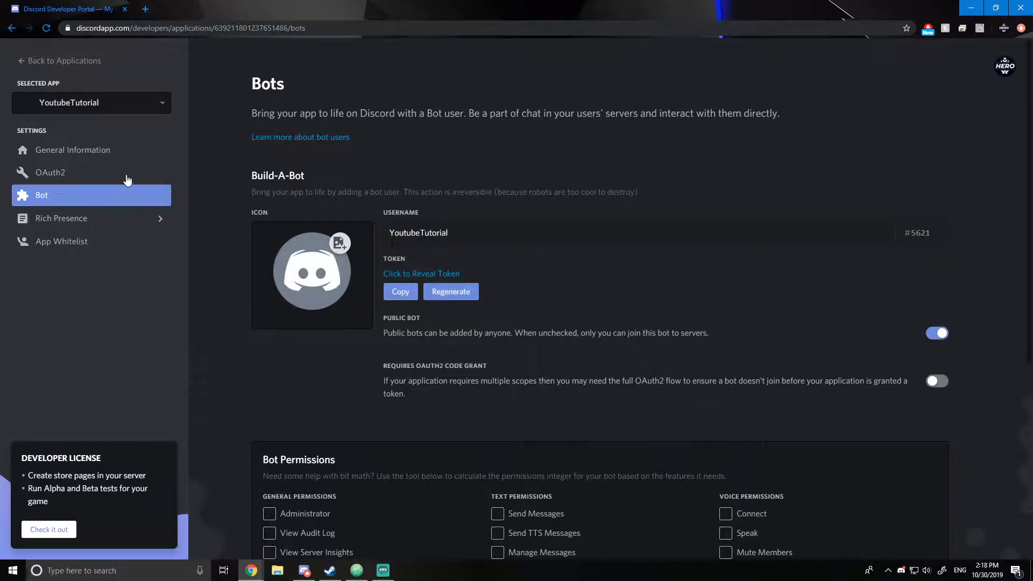
click(70, 150)
click(93, 196)
Reveal the bot's token on the Bot settings page and copy it
click(411, 274)
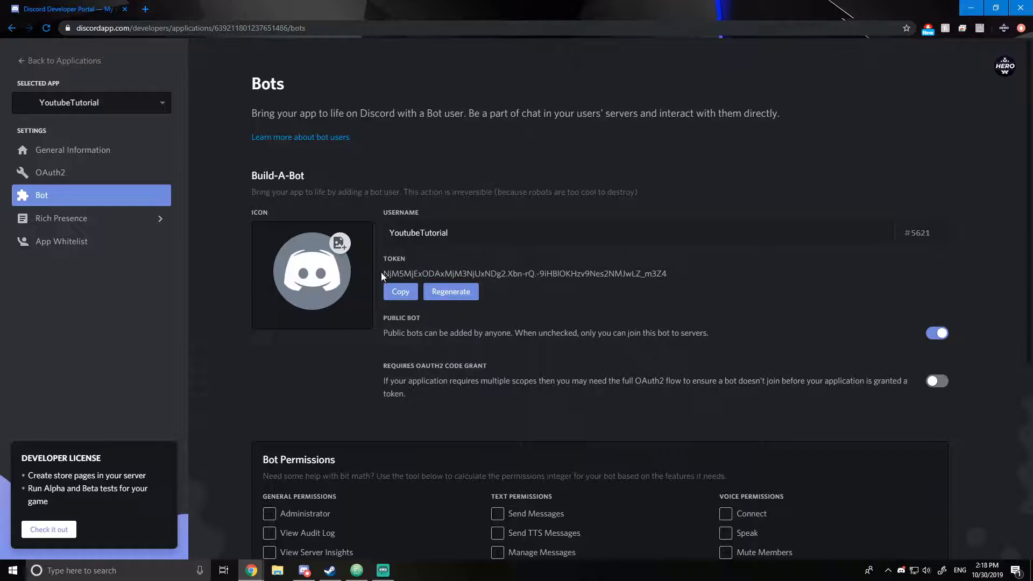
drag(383, 272, 741, 276)
click(386, 296)
click(386, 296)
drag(510, 332, 484, 333)
drag(382, 276, 672, 288)
click(711, 314)
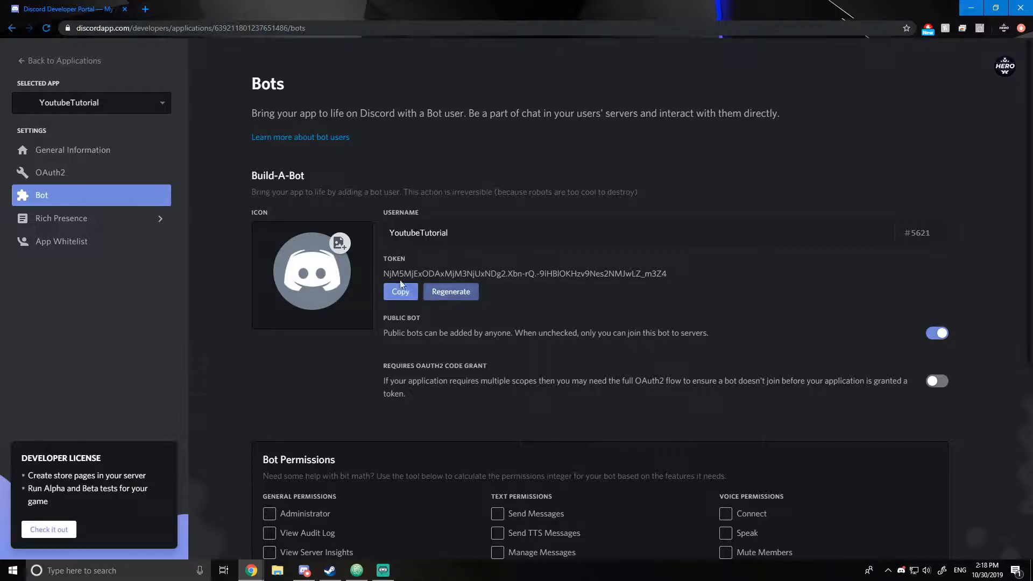
Regenerate the bot's token and highlight the new value
click(447, 292)
click(581, 332)
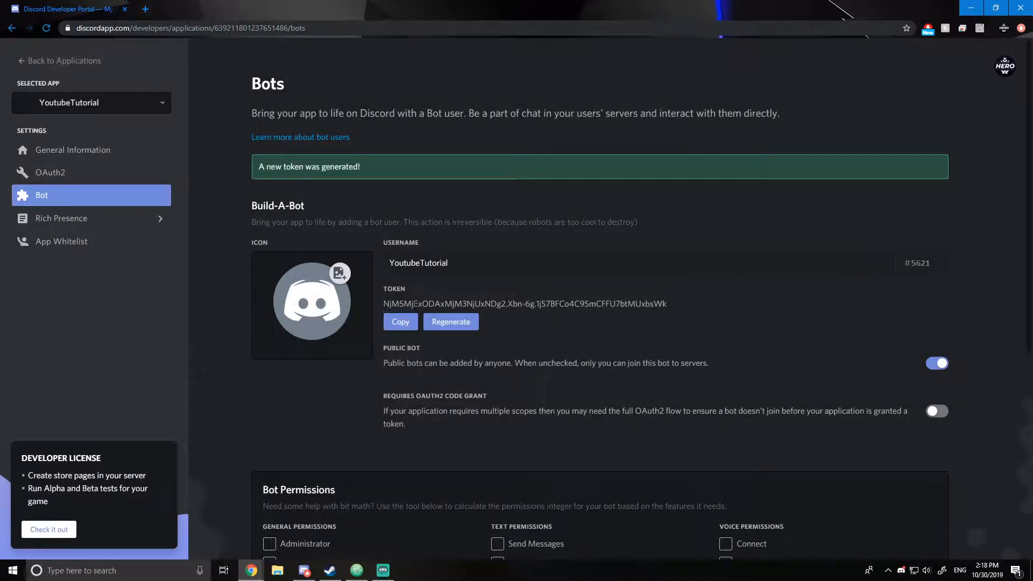
drag(383, 303, 704, 321)
click(686, 313)
Turn off the Public Bot option and save the bot's settings
click(937, 365)
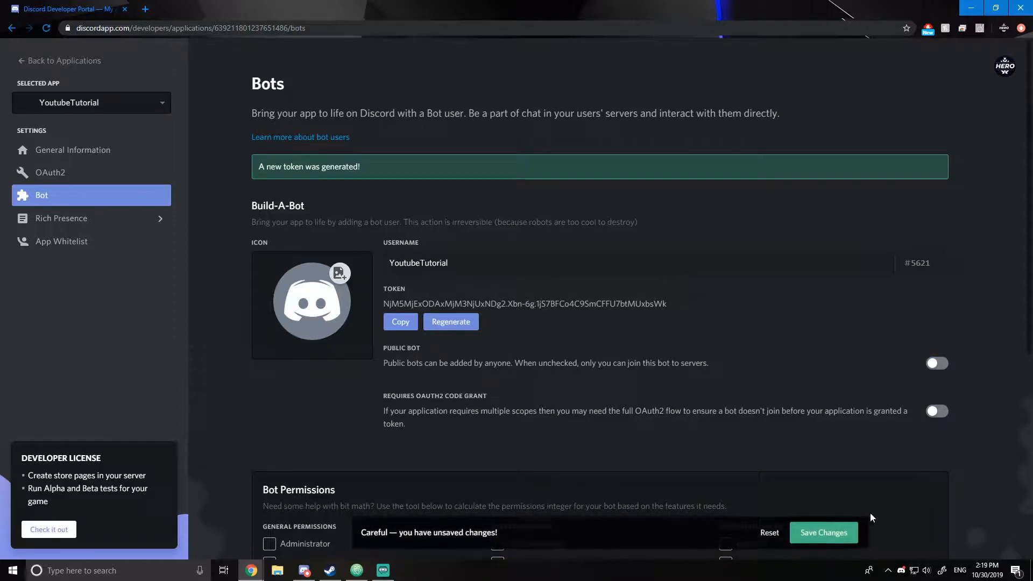
click(829, 533)
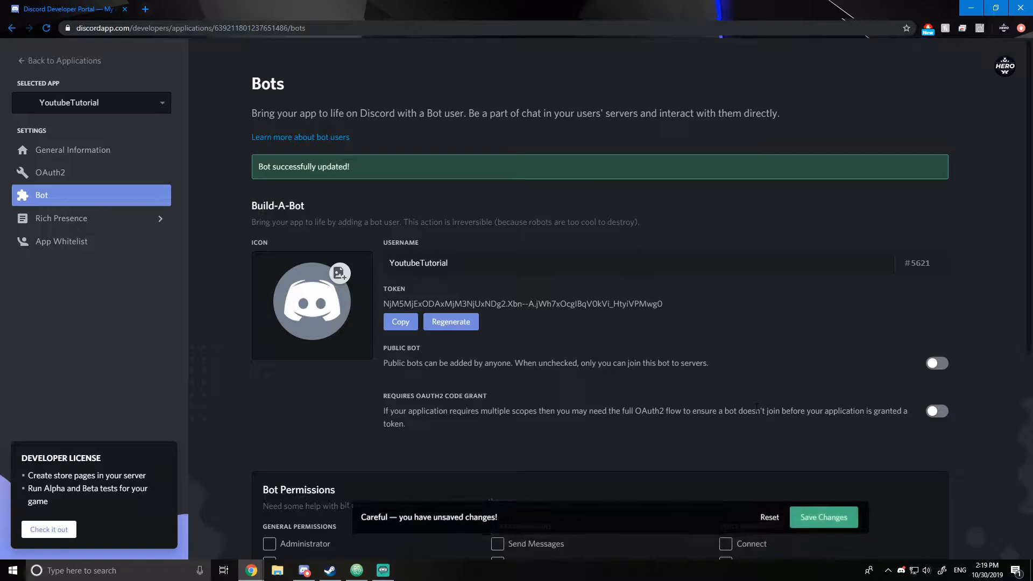
scroll(767, 403, down, 2)
scroll(767, 402, down, 3)
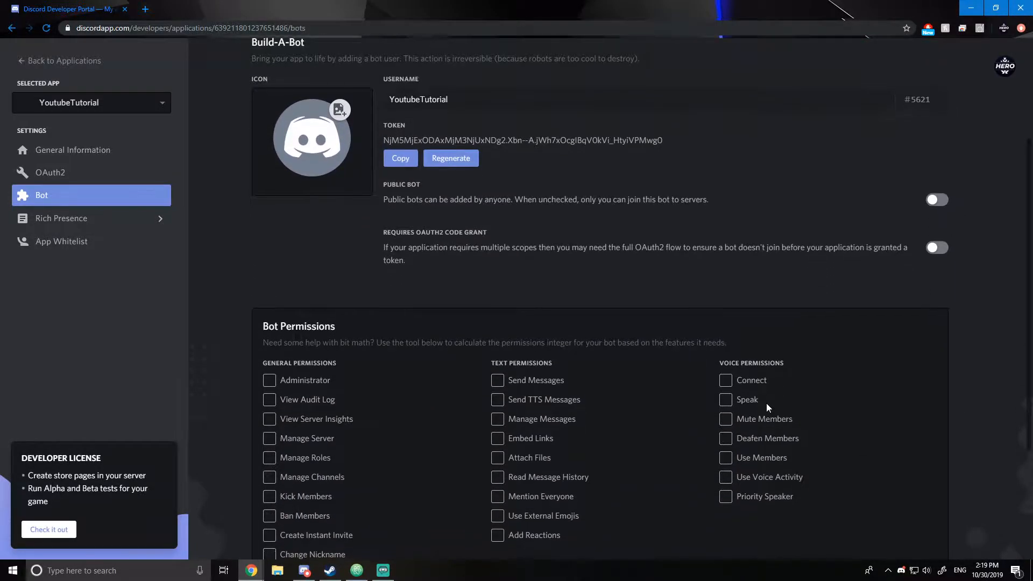
scroll(744, 398, up, 3)
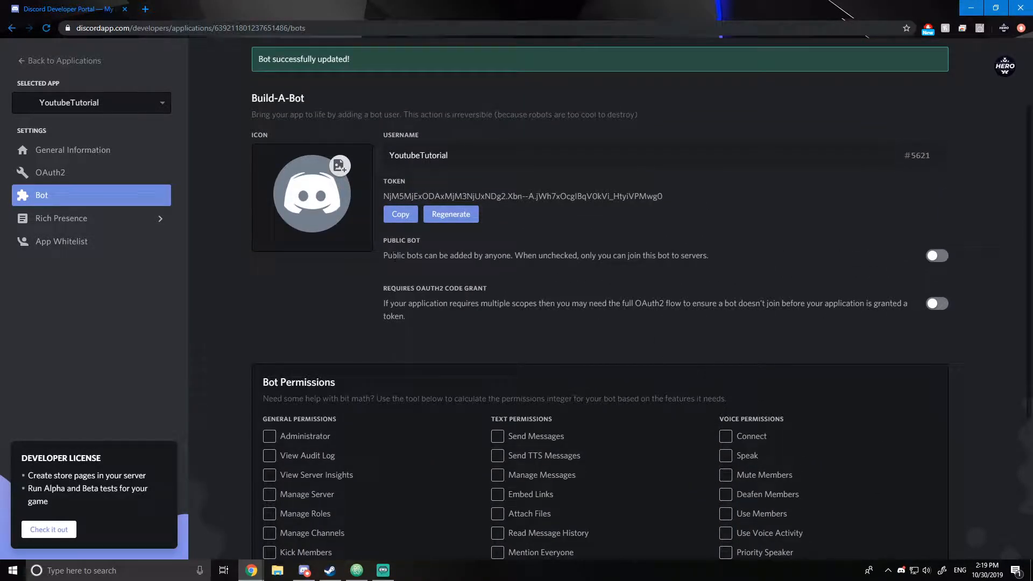
Read the descriptions of the Public Bot and Requires OAuth2 Code Grant options
drag(383, 255, 722, 262)
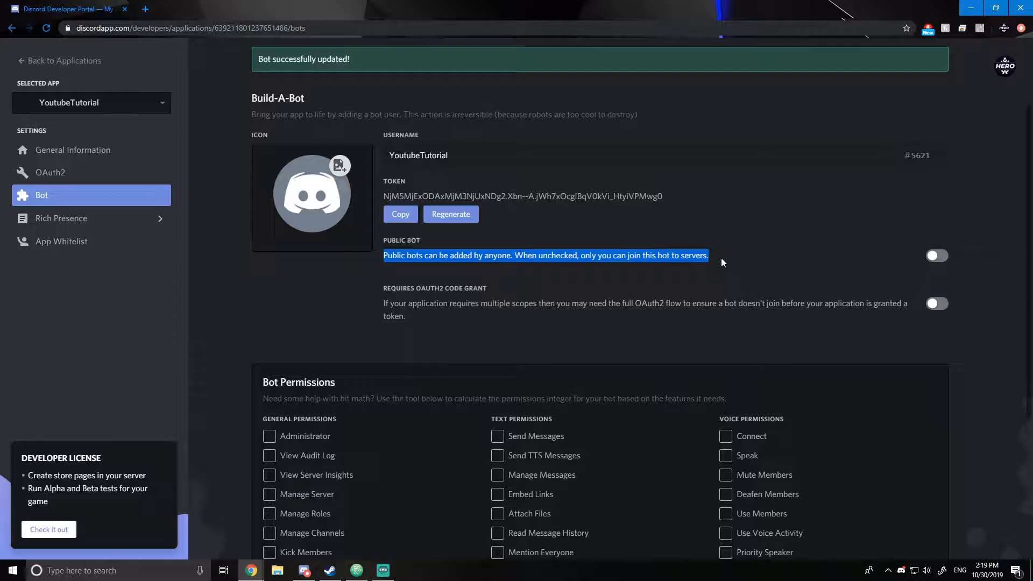
click(514, 301)
drag(386, 302, 454, 316)
click(962, 303)
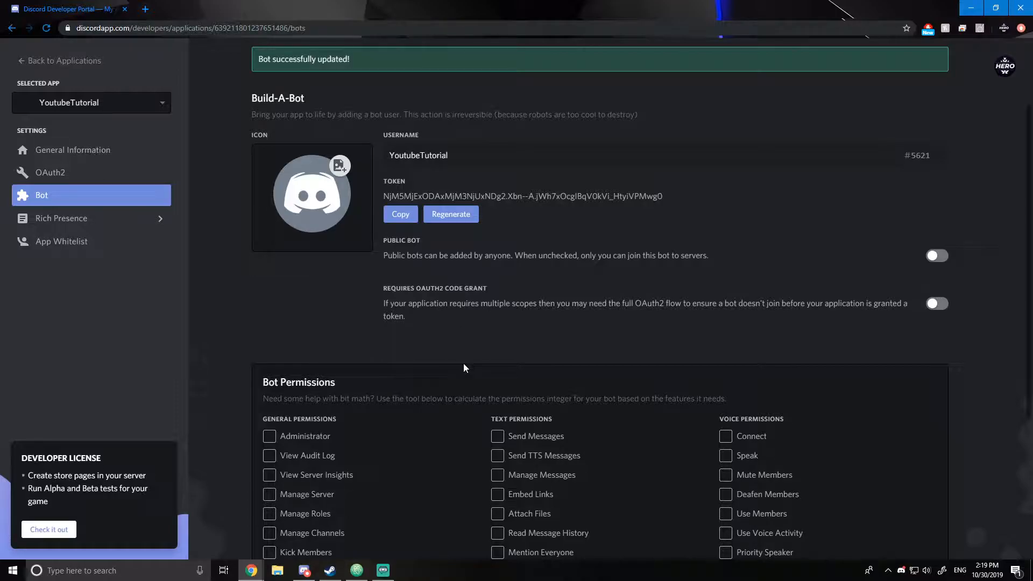
scroll(463, 366, up, 2)
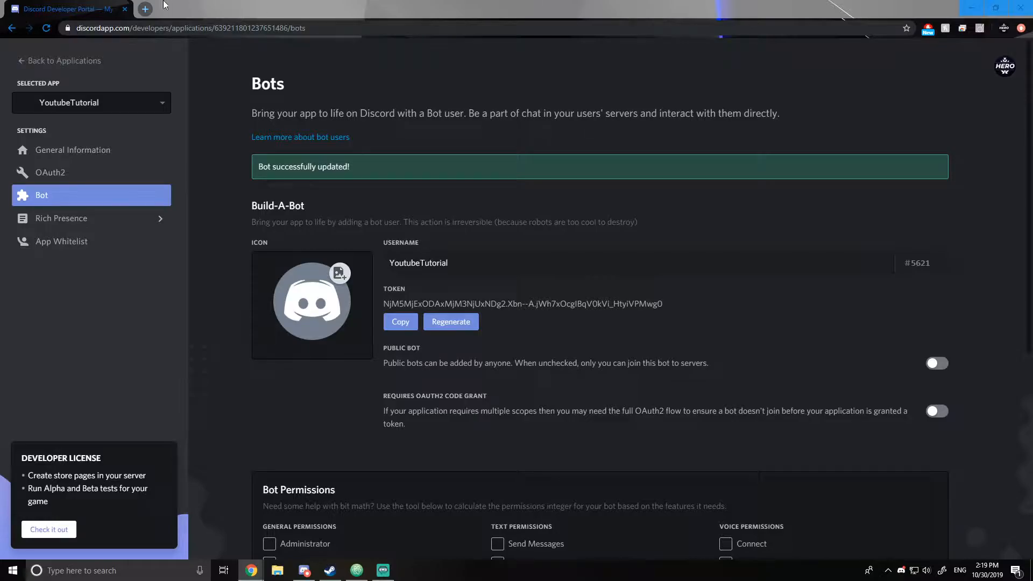
click(144, 9)
text(https://discordapp.com/oauth2/authorize?client_id=XXXXXXXXXXXX&scope=bot&permissions=8)
drag(82, 28, 431, 40)
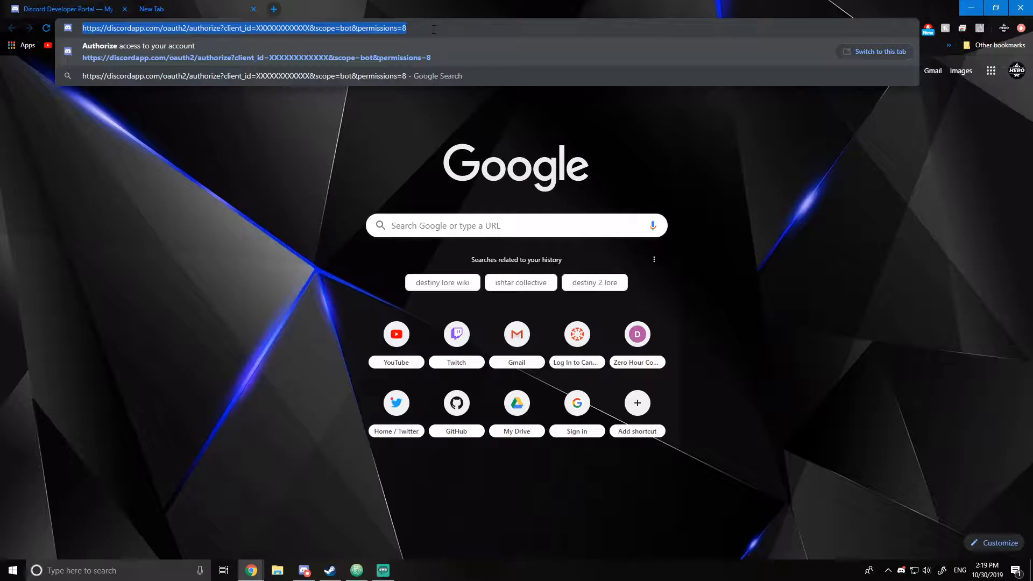
click(433, 30)
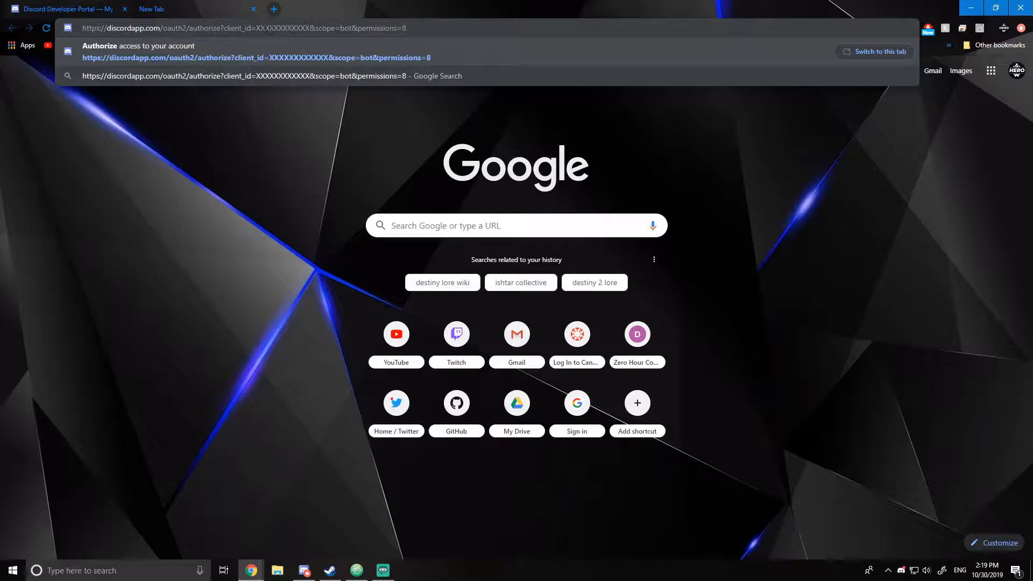
drag(256, 27, 310, 30)
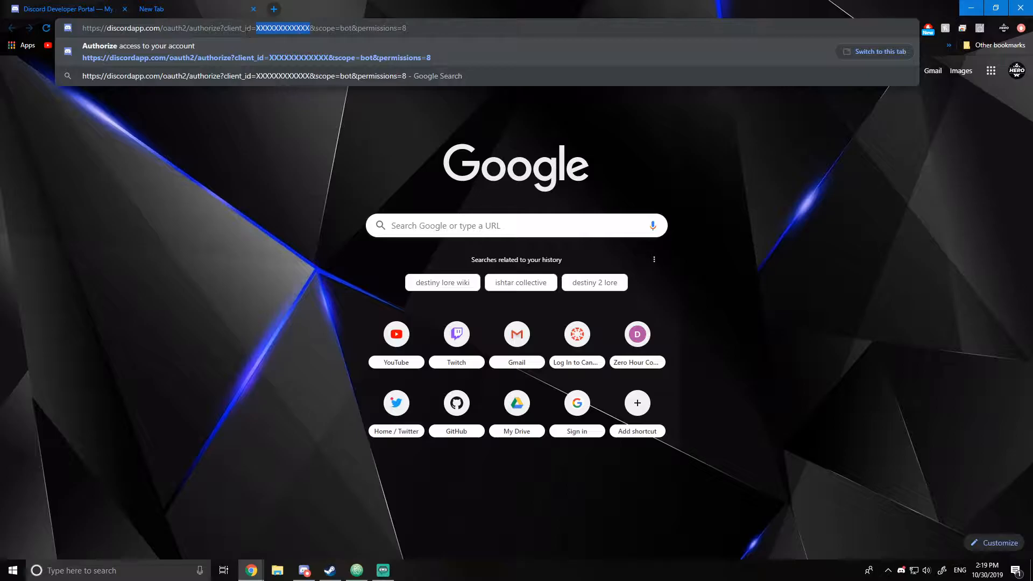
drag(225, 28, 306, 29)
Return to the Developer Portal and copy the application's client ID from its general information
click(81, 10)
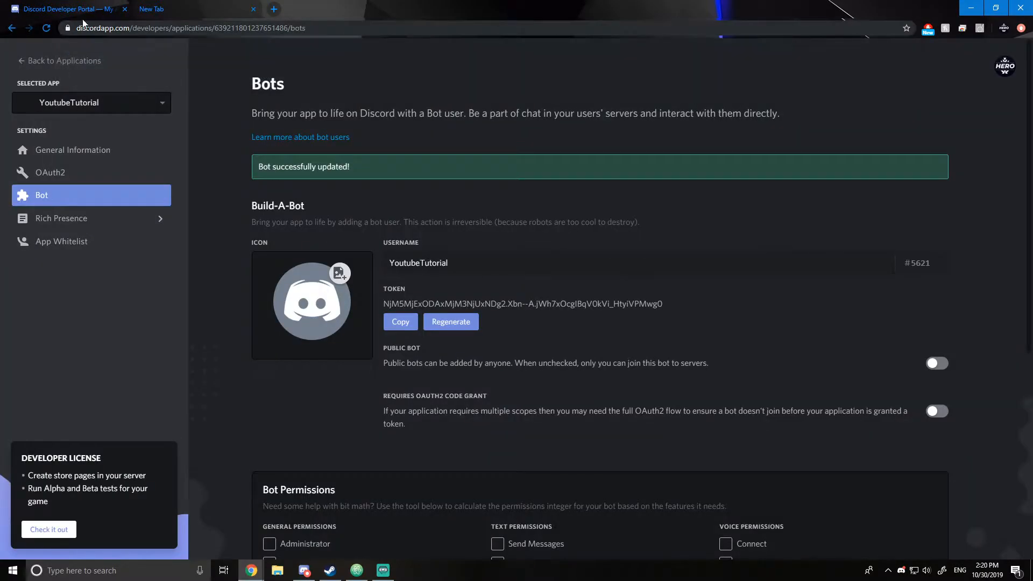
click(40, 151)
drag(383, 227, 483, 230)
click(399, 248)
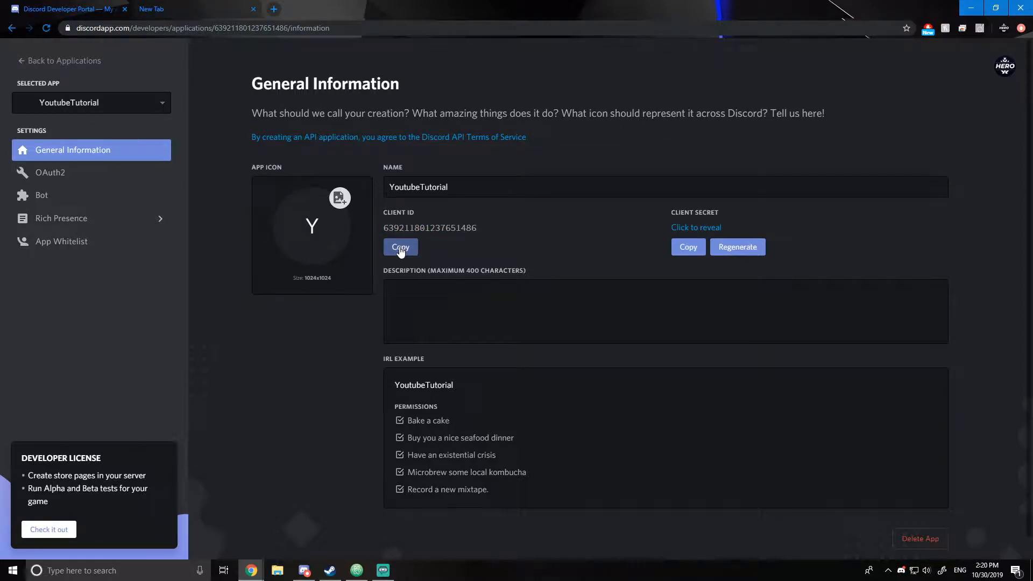
Copy the application's client ID and replace the X placeholder after client_id= in the unloaded authorization address with it
click(401, 250)
click(226, 9)
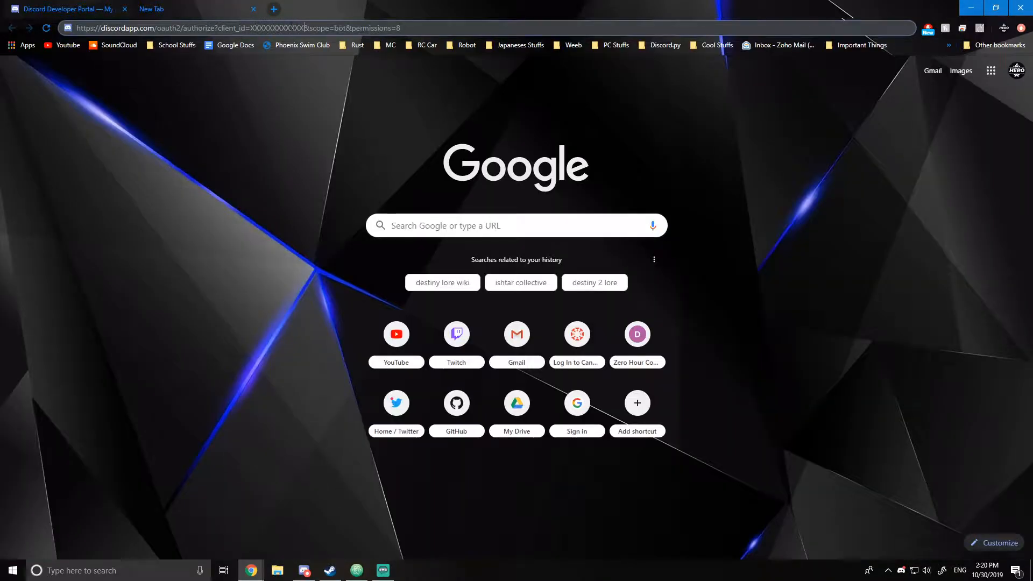
drag(251, 27, 304, 28)
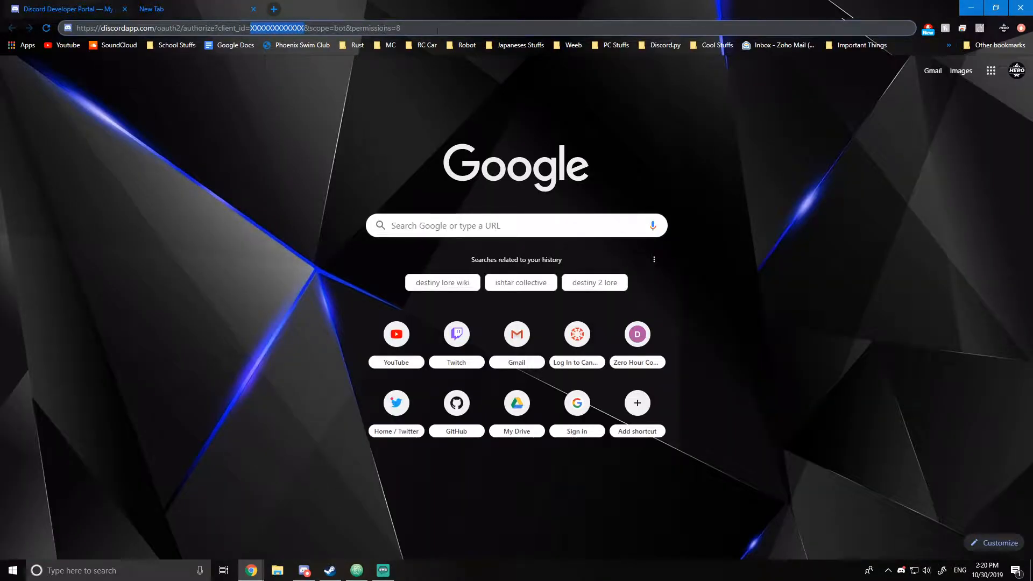
key(ctrl+v)
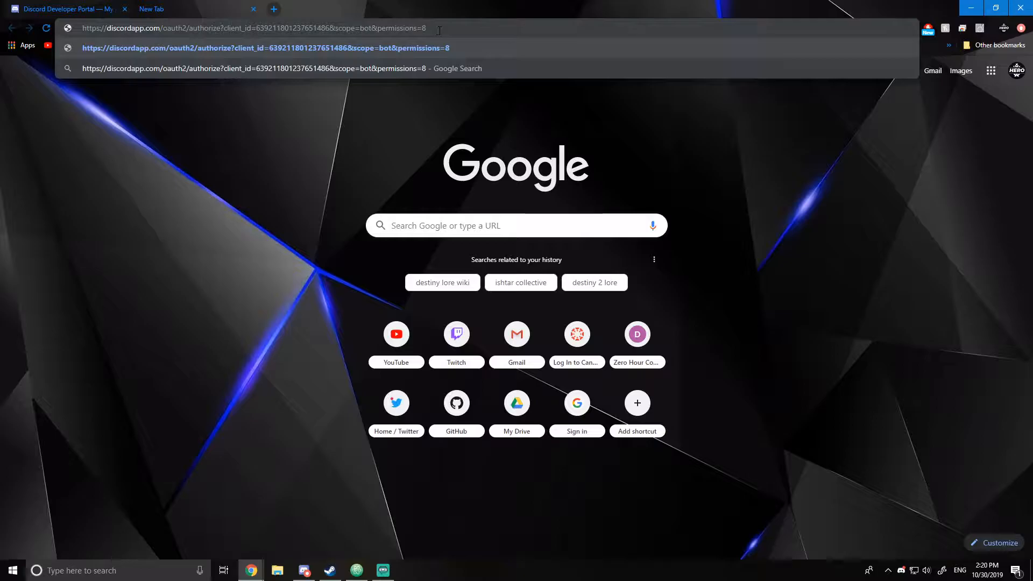
Highlight the permissions parameter at the end of the authorization address
drag(378, 28, 418, 28)
click(395, 28)
click(419, 29)
double_click(390, 28)
click(447, 28)
Return to the Developer Portal and open the Bot Permissions calculator in the application's bot settings
click(90, 6)
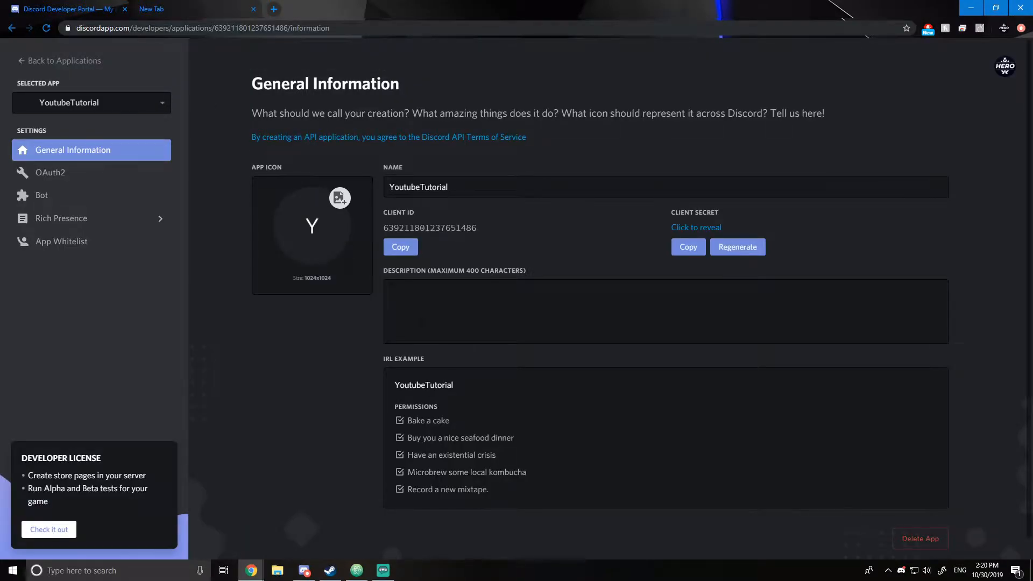
scroll(642, 298, down, 1)
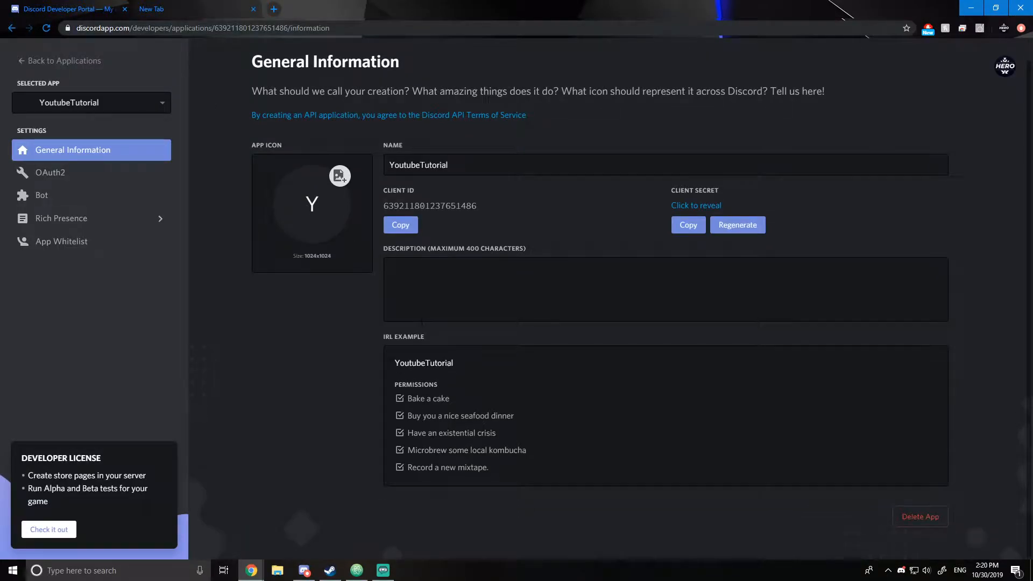
click(40, 197)
scroll(323, 323, down, 3)
scroll(322, 322, down, 3)
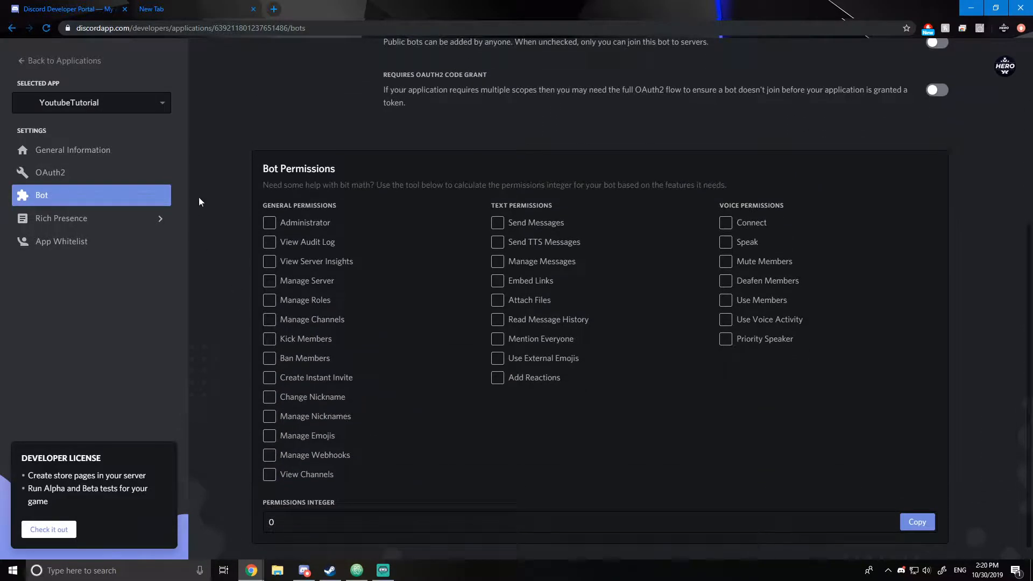
scroll(209, 243, down, 1)
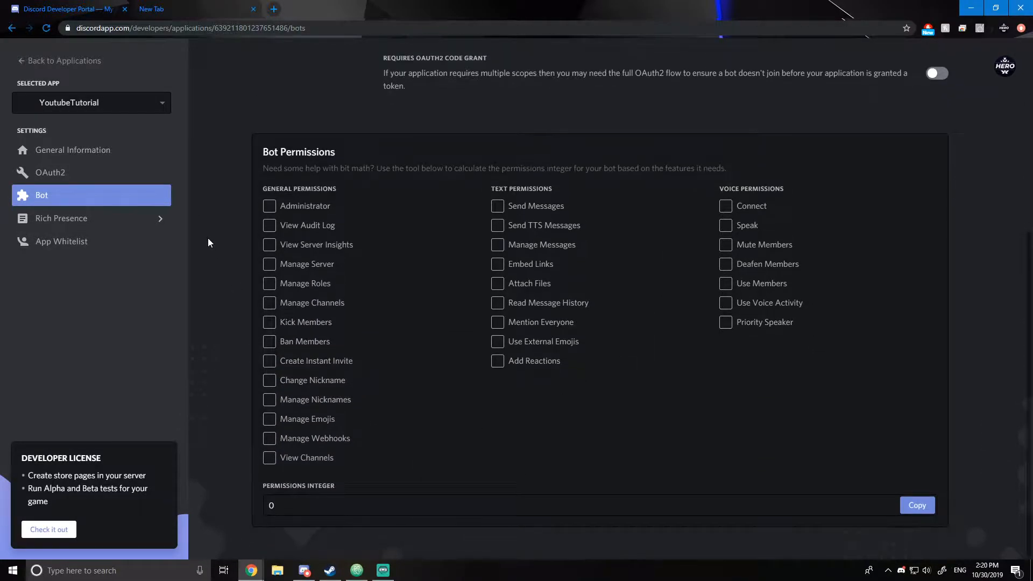
click(279, 227)
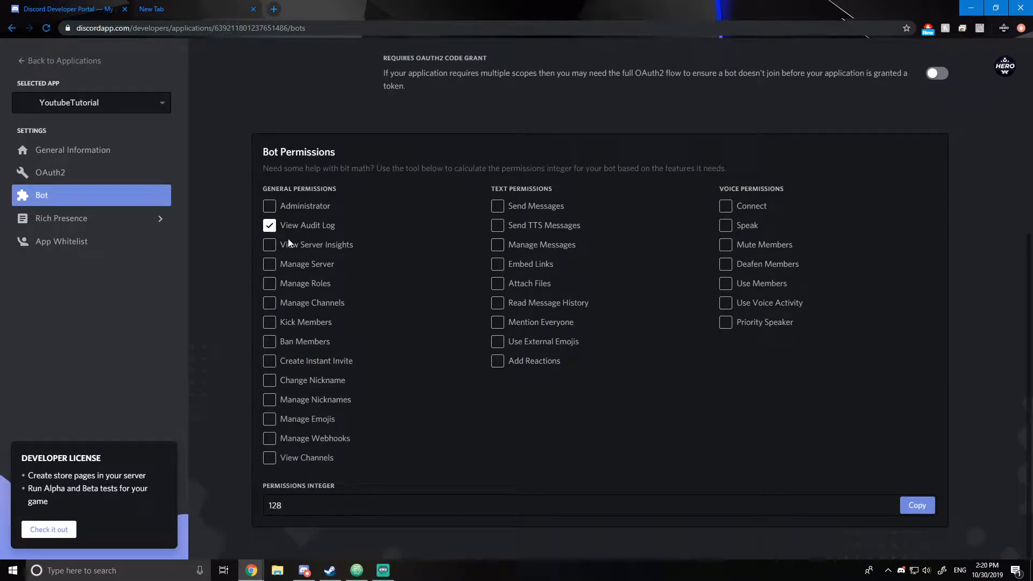
click(498, 283)
click(498, 264)
click(728, 266)
click(501, 282)
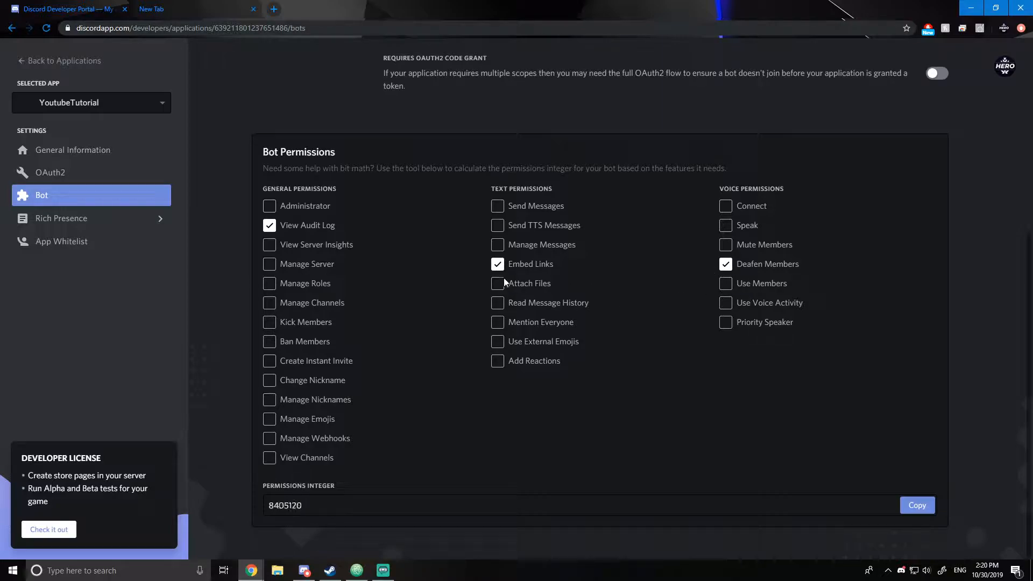
click(277, 227)
click(498, 265)
click(726, 265)
Enable Connect, Speak, Send Messages, Attach Files, Kick Members and View Channels in the bot permissions calculator
click(728, 210)
click(730, 231)
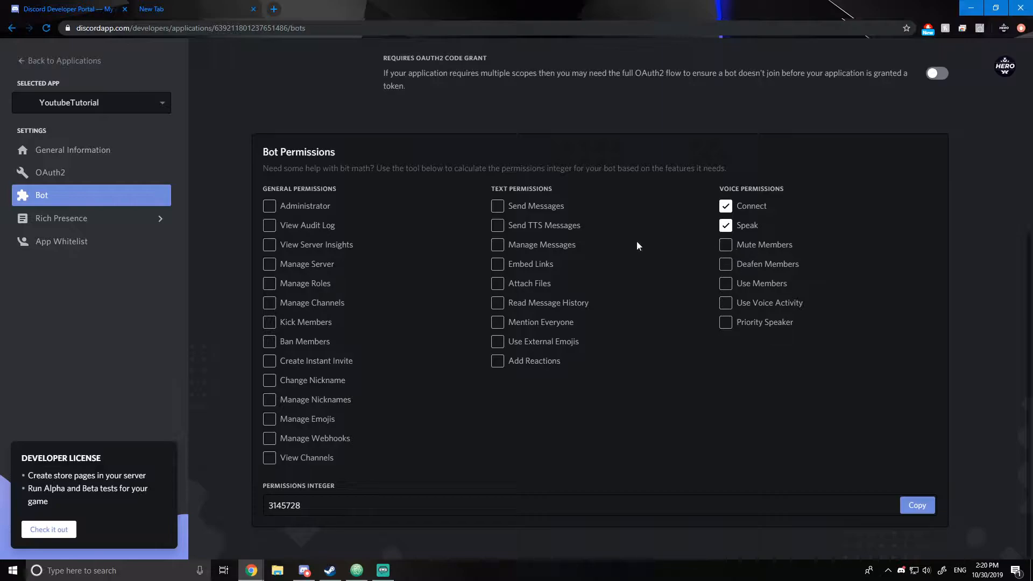
click(498, 207)
click(497, 285)
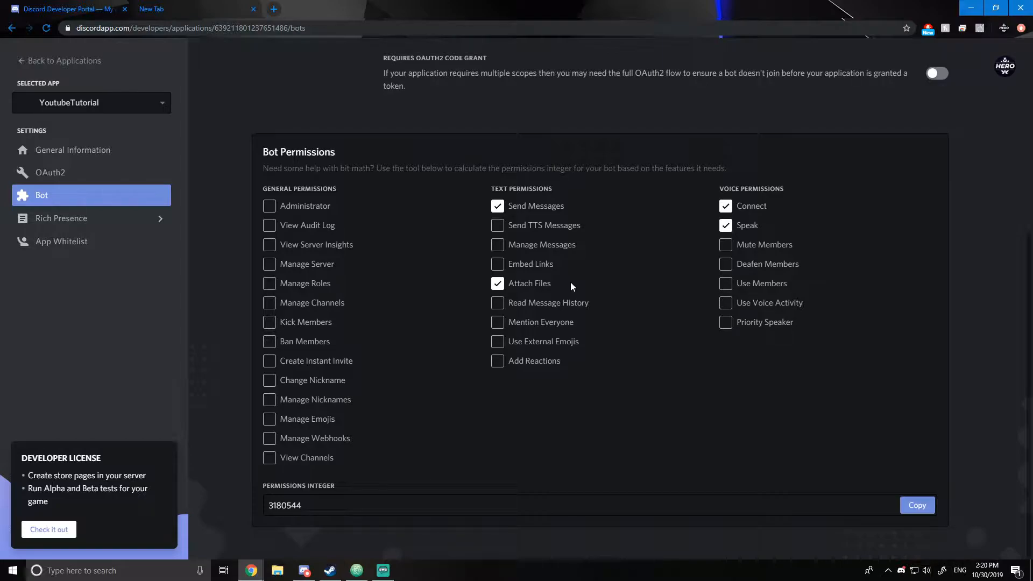
click(269, 323)
click(270, 460)
Copy the permissions integer 3181570, put it into the authorization address as the permissions value and load the page
drag(270, 505, 300, 506)
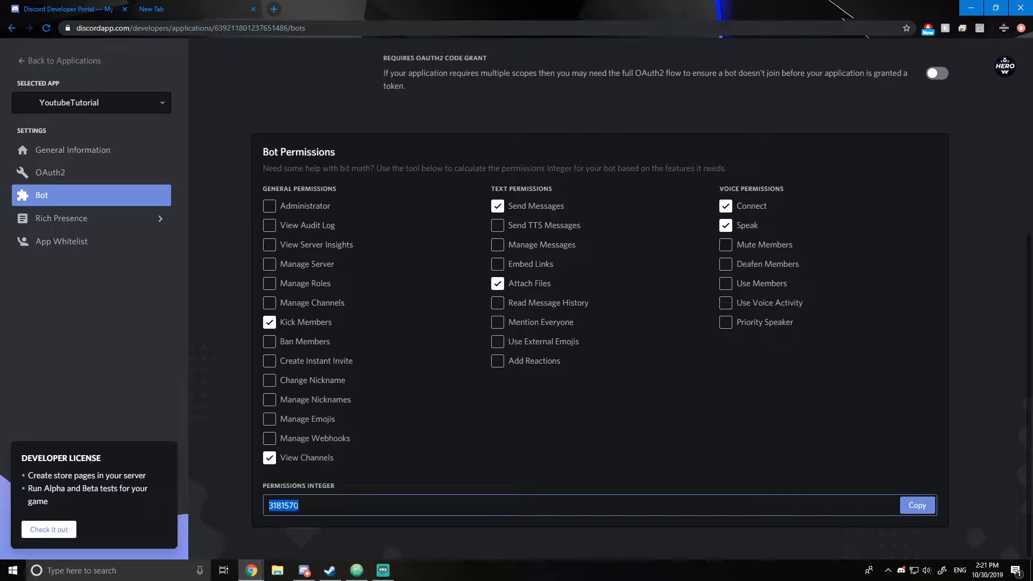
click(918, 507)
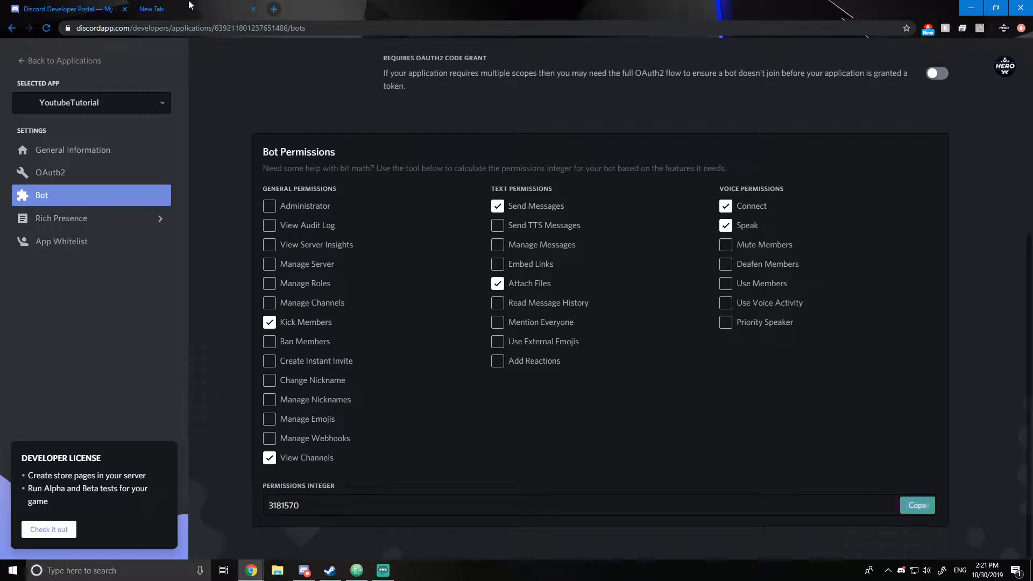
click(226, 9)
drag(420, 28, 415, 28)
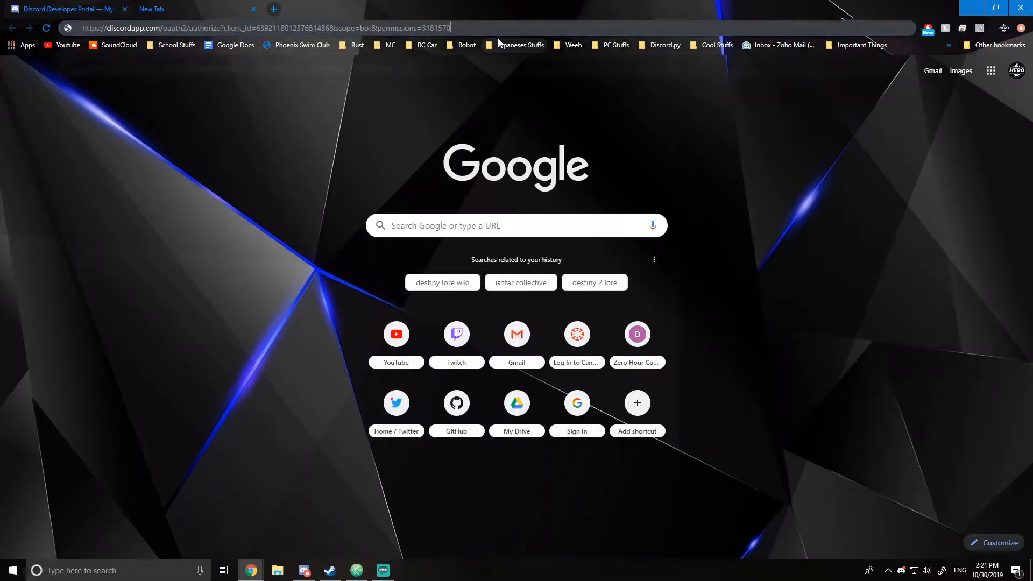
key(ctrl+v)
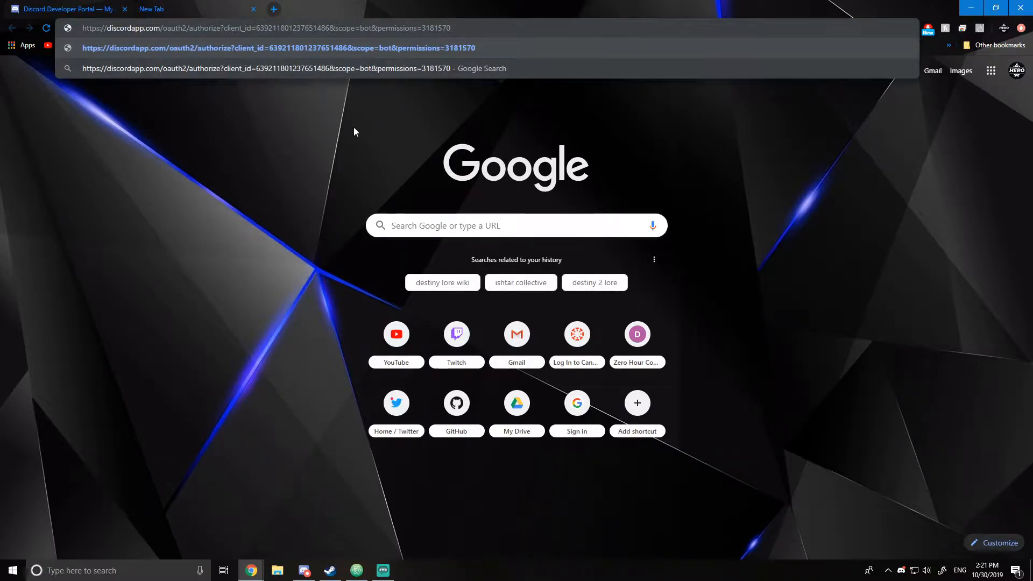
key(Return)
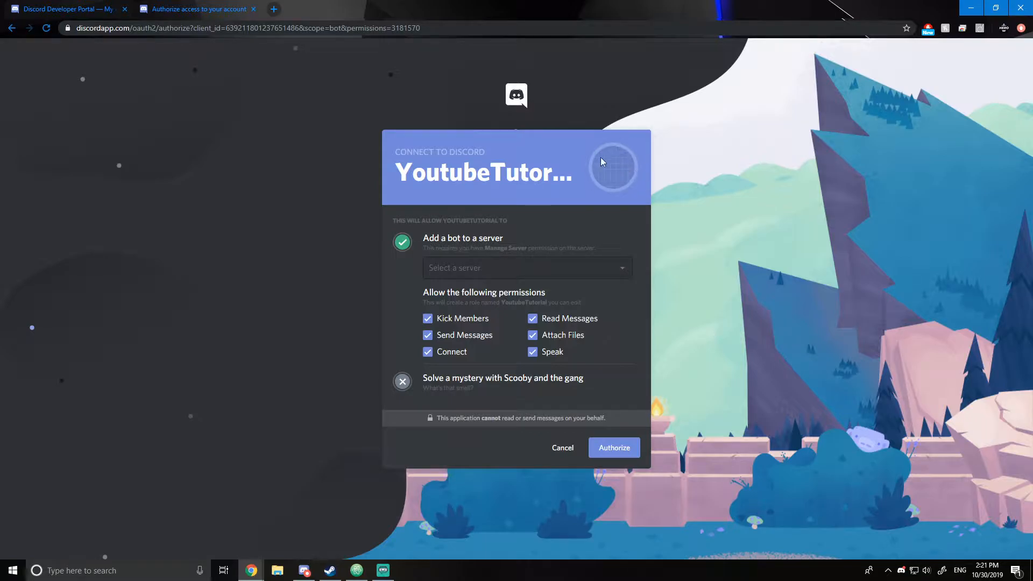
click(429, 319)
click(430, 321)
click(432, 339)
click(430, 338)
click(429, 353)
click(429, 352)
click(532, 353)
click(533, 335)
click(533, 320)
click(533, 320)
click(533, 335)
click(533, 352)
Look through the servers the bot can be added to and close the list without choosing one
click(602, 276)
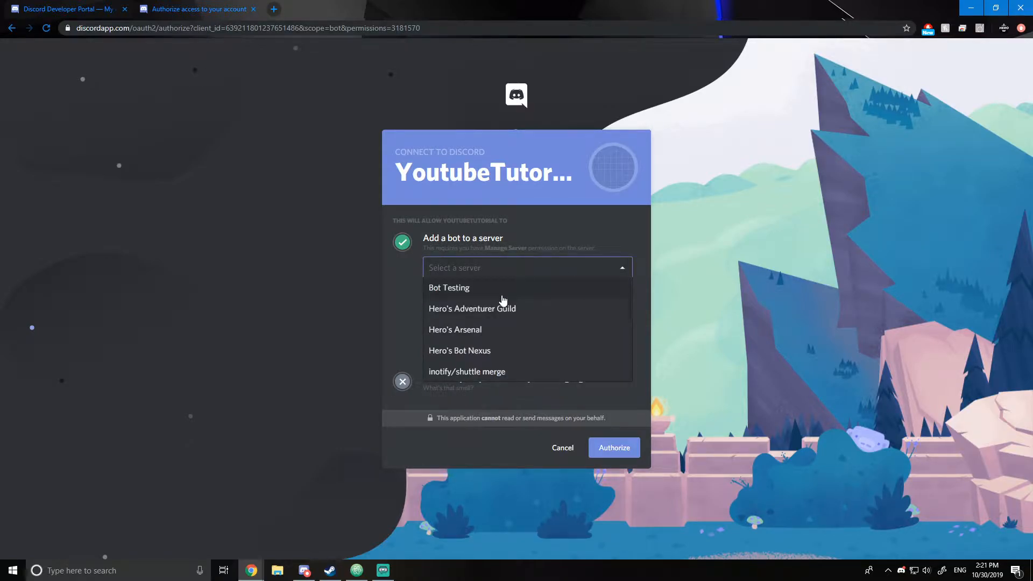
scroll(492, 334, down, 1)
scroll(492, 334, down, 3)
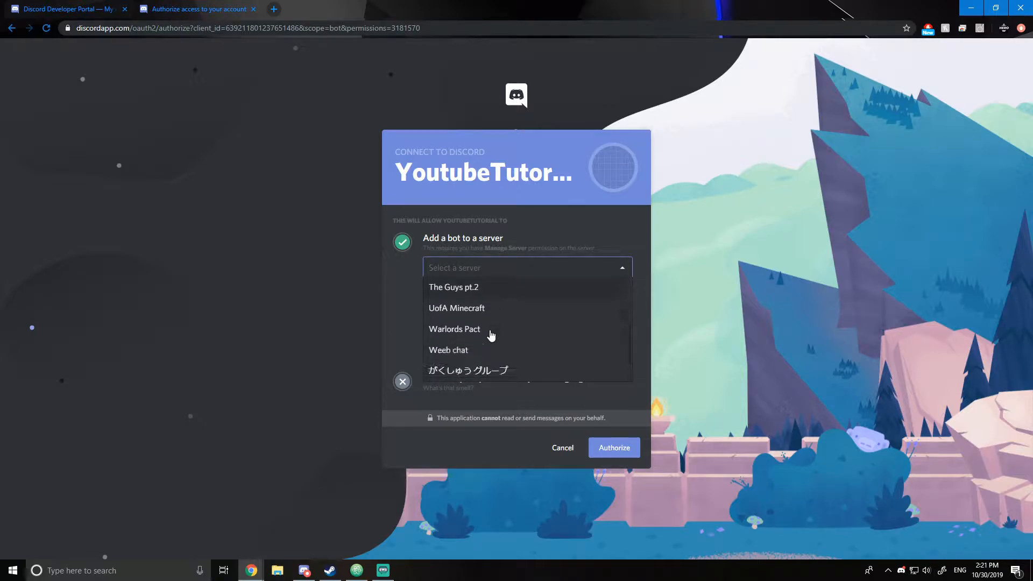
scroll(491, 335, up, 3)
scroll(491, 335, up, 1)
click(408, 303)
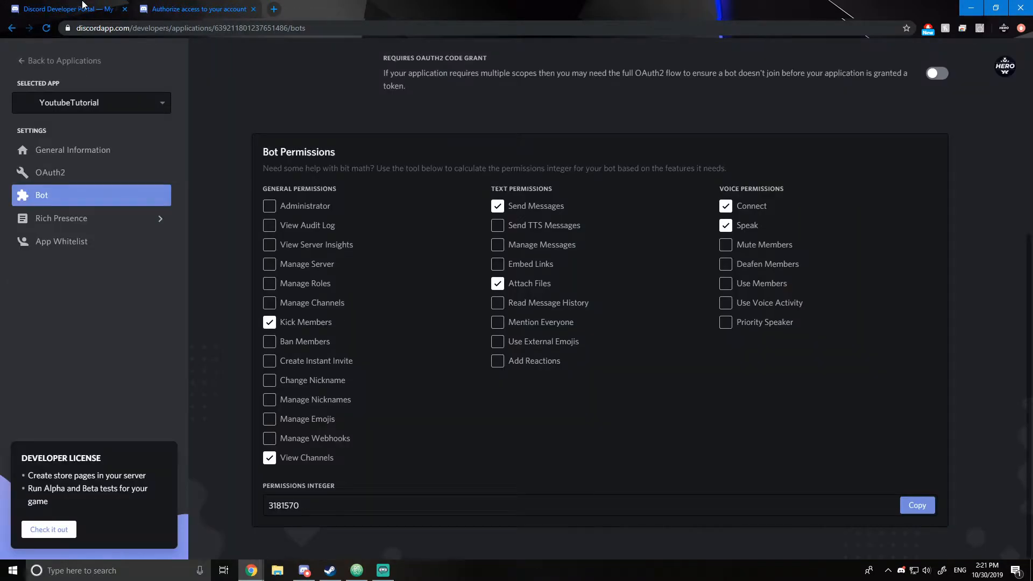
Enable Administrator in the Developer Portal's bot permissions calculator and copy the permissions integer 8
click(78, 7)
click(496, 205)
click(270, 207)
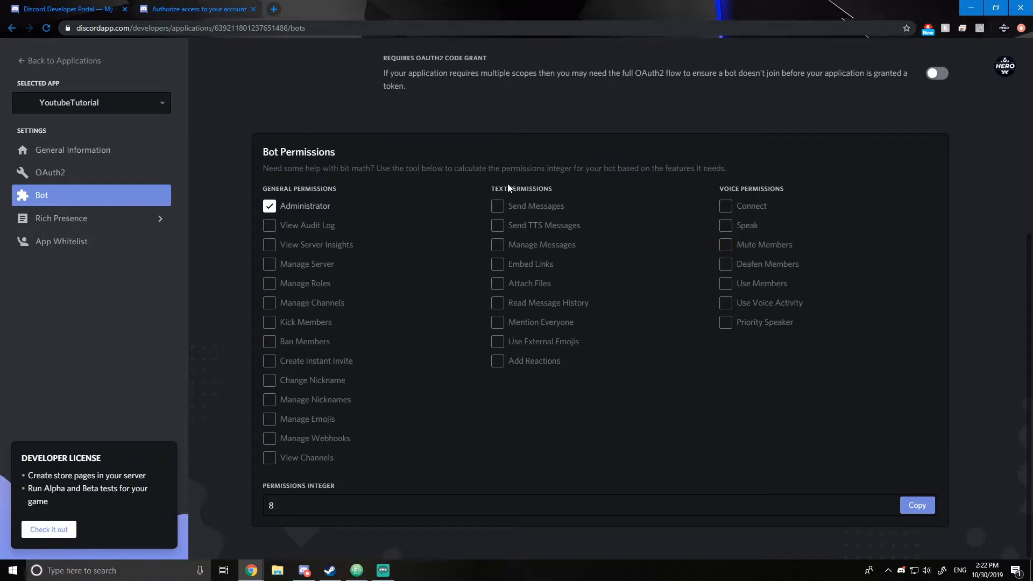
double_click(278, 506)
key(ctrl+c)
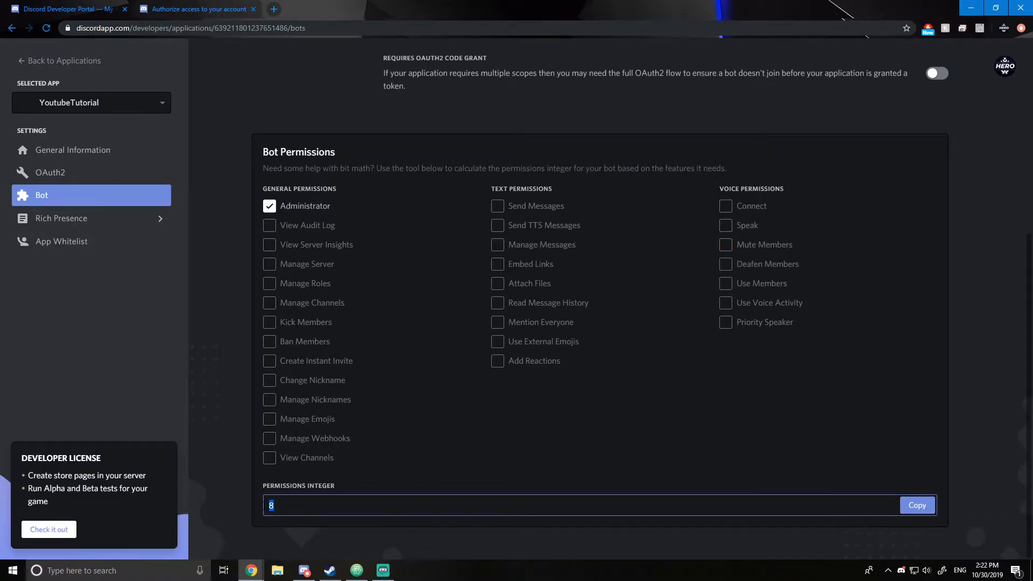
Replace the permissions value in the authorization address with 8 and reload the authorization page
click(215, 9)
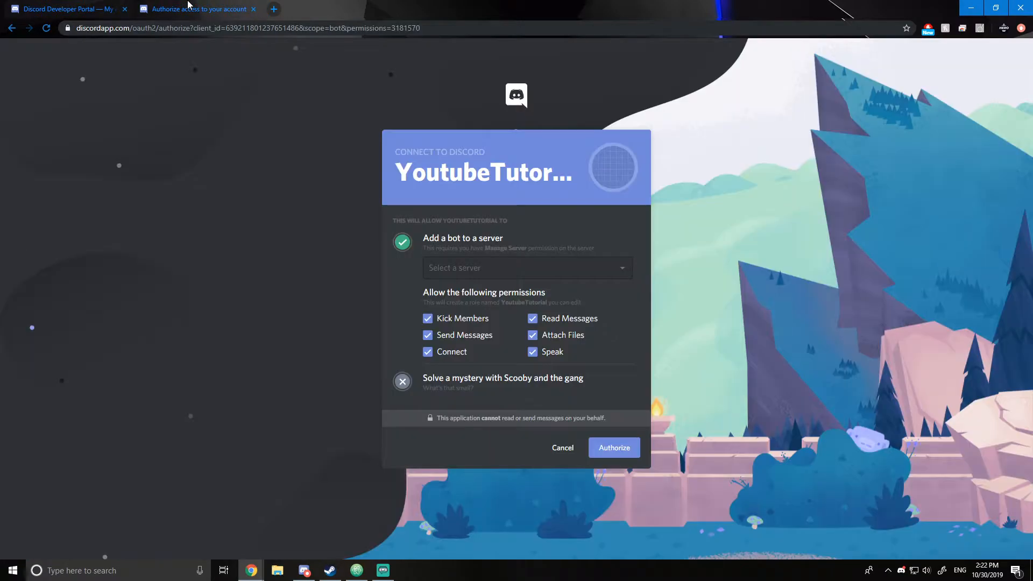
drag(417, 27, 450, 27)
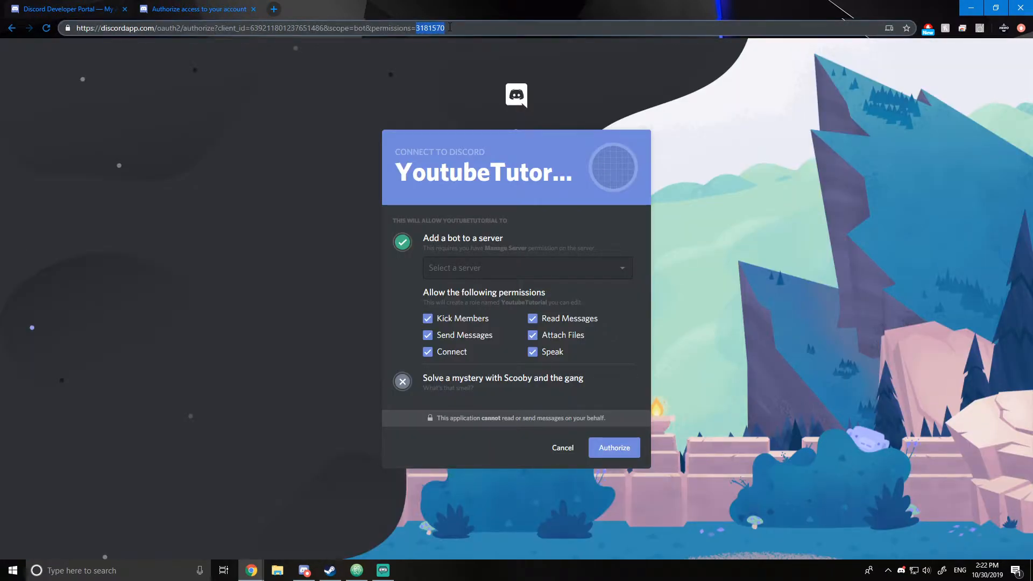
key(ctrl+v)
key(Return)
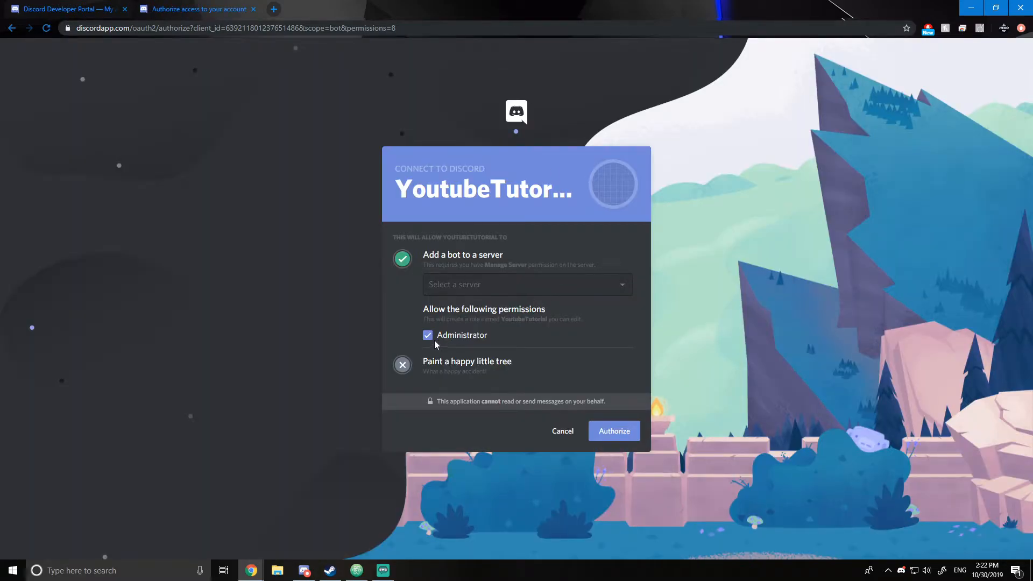
Choose the Bot Testing server for the bot, authorize it and complete the human verification
click(446, 291)
click(476, 307)
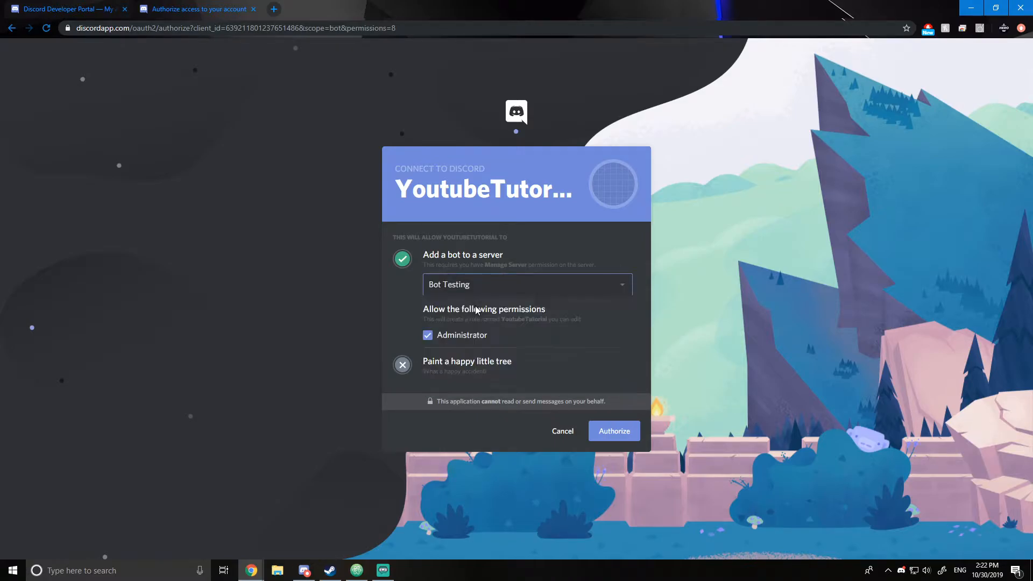
click(623, 438)
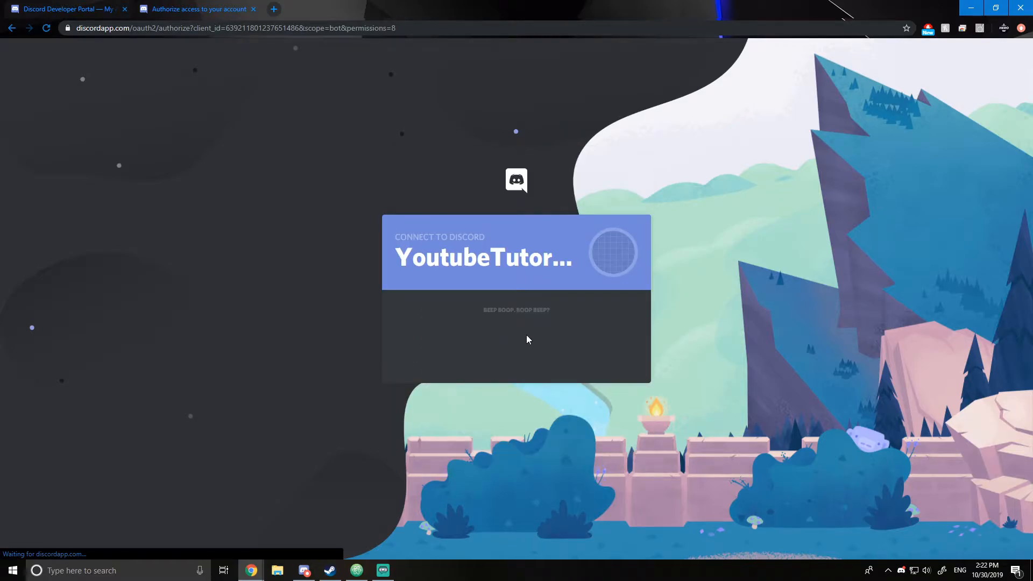
click(488, 343)
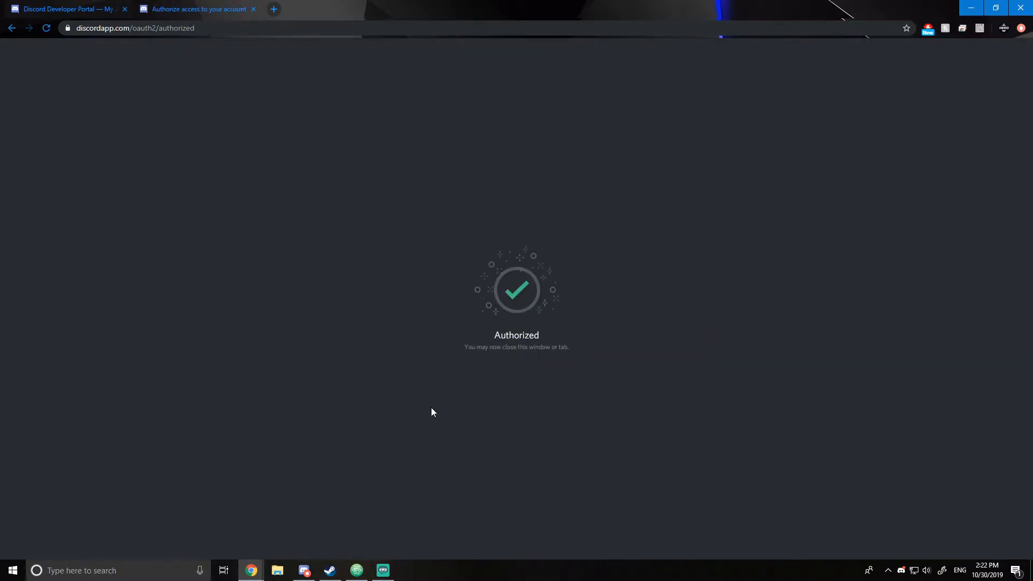
Switch to the Discord app and check the YoutubeTutorial bot's welcome message, member list entry and profile in the Bot Testing server
click(304, 570)
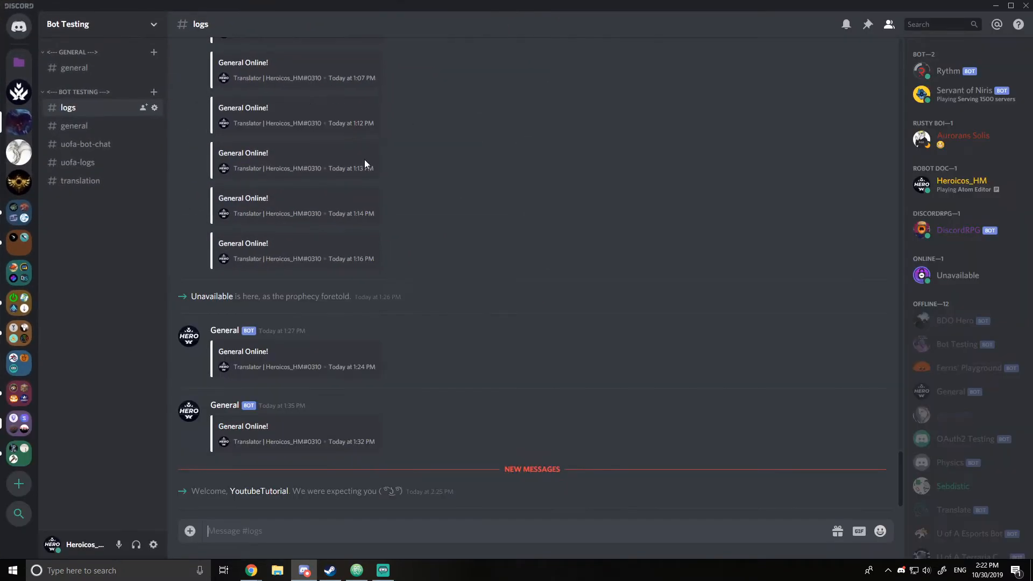
drag(232, 493, 292, 494)
click(356, 490)
scroll(974, 264, down, 1)
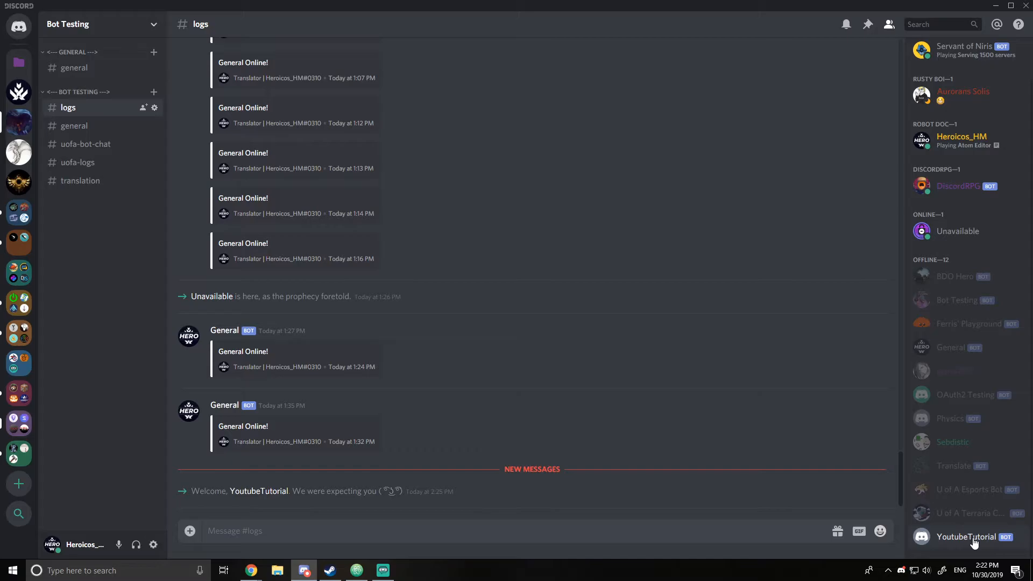
click(976, 538)
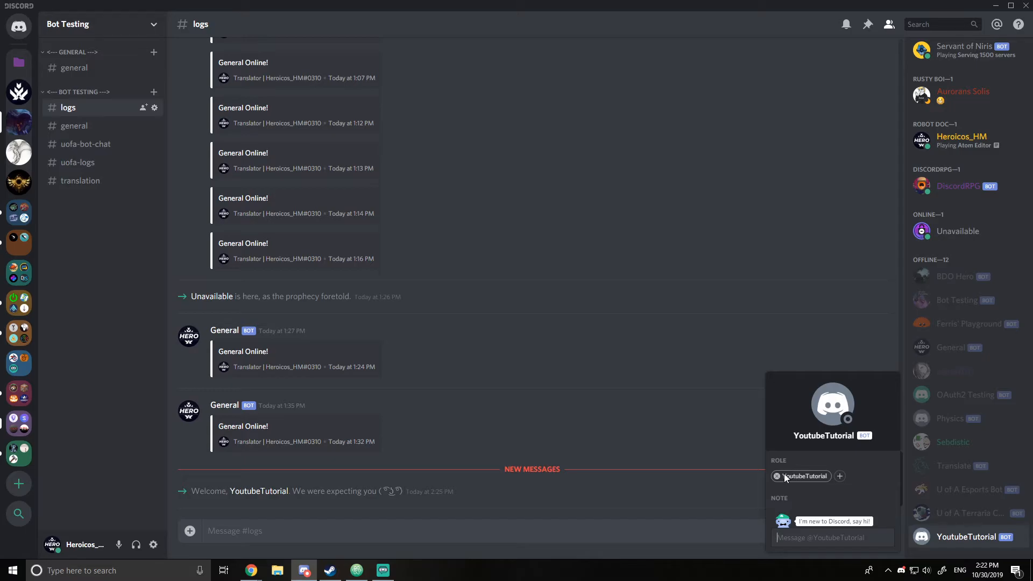
click(501, 455)
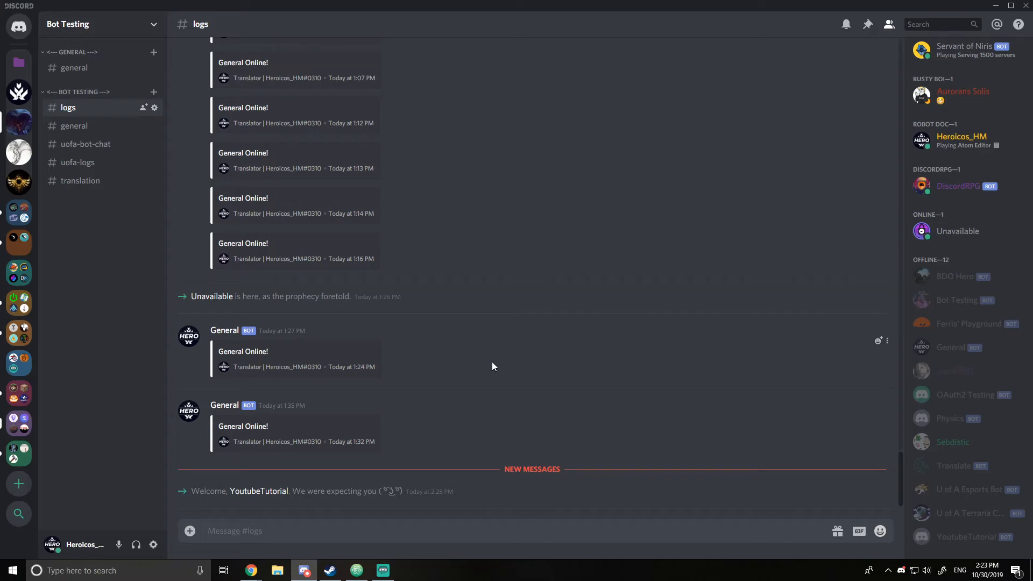
Switch back to Chrome and bring up the username and token section of the bot's settings in the Developer Portal
drag(284, 492, 254, 563)
click(251, 571)
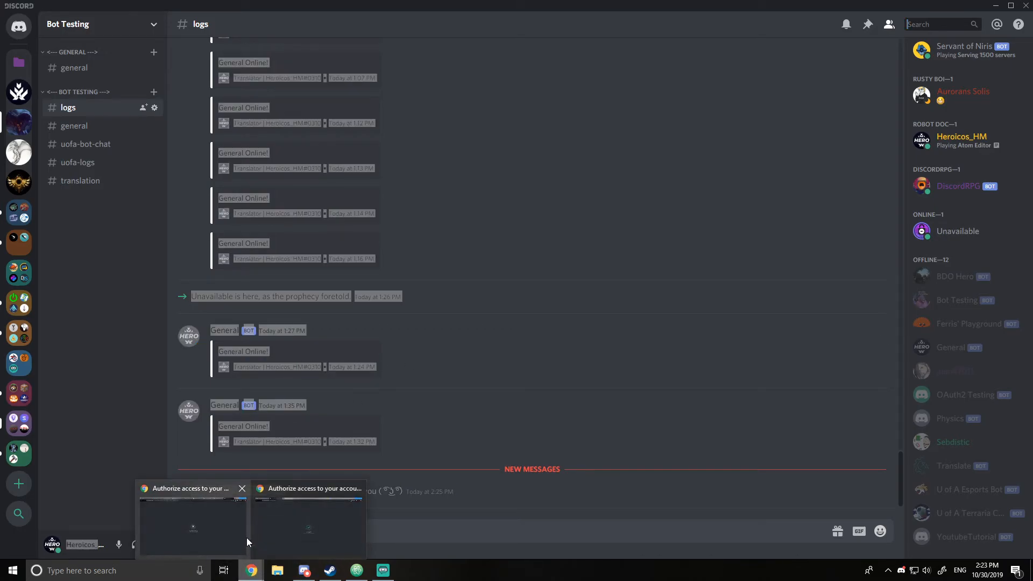
click(295, 526)
click(89, 5)
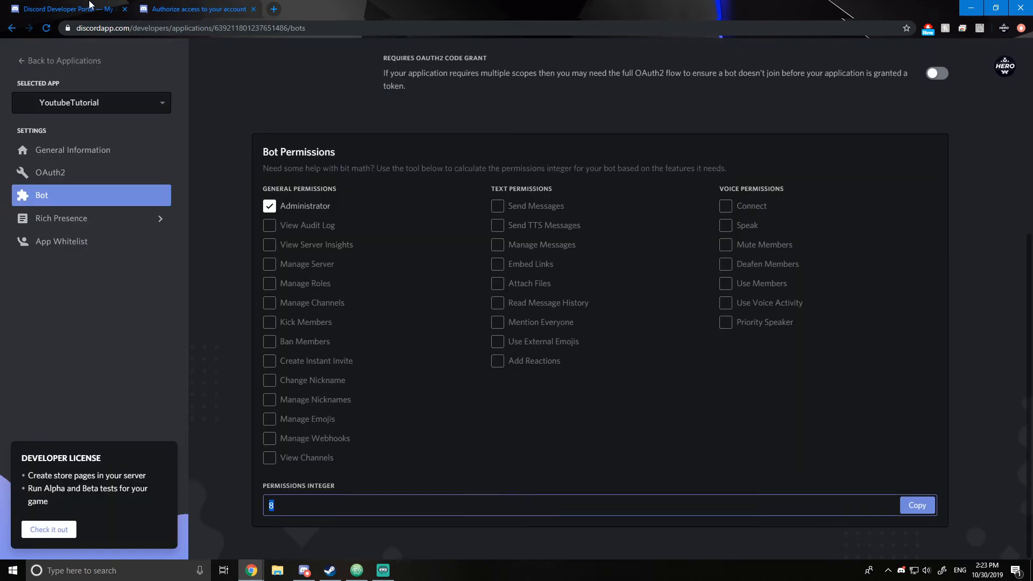
scroll(337, 343, up, 6)
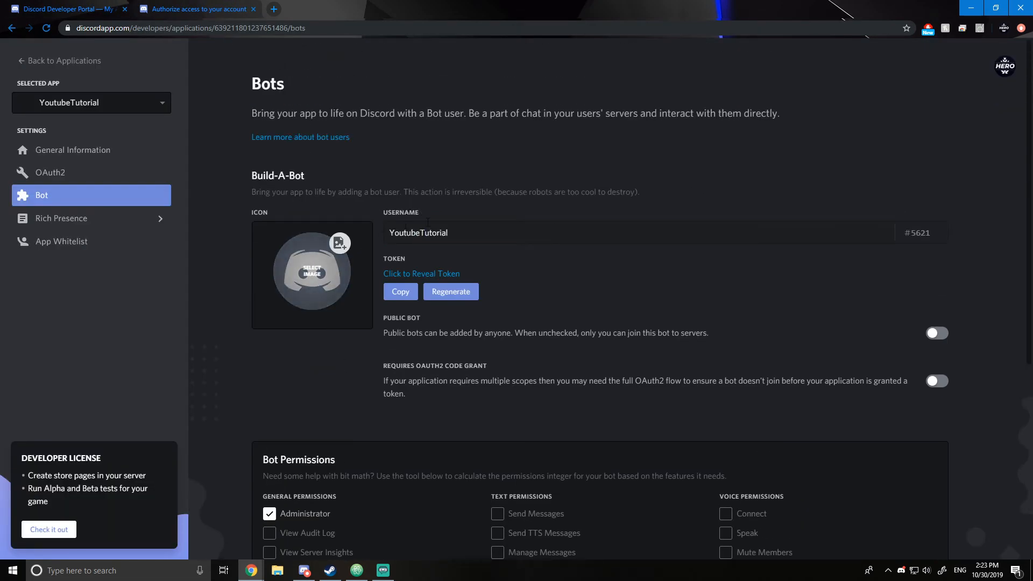